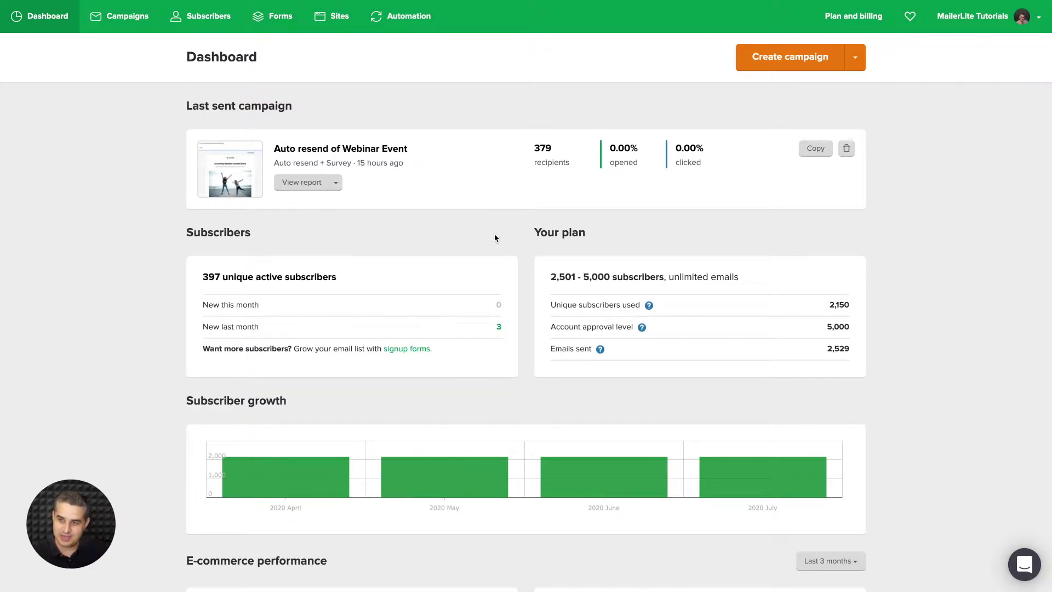
Step: Go to the Campaigns list and show the campaign types available under Create campaign
left_click(857, 59)
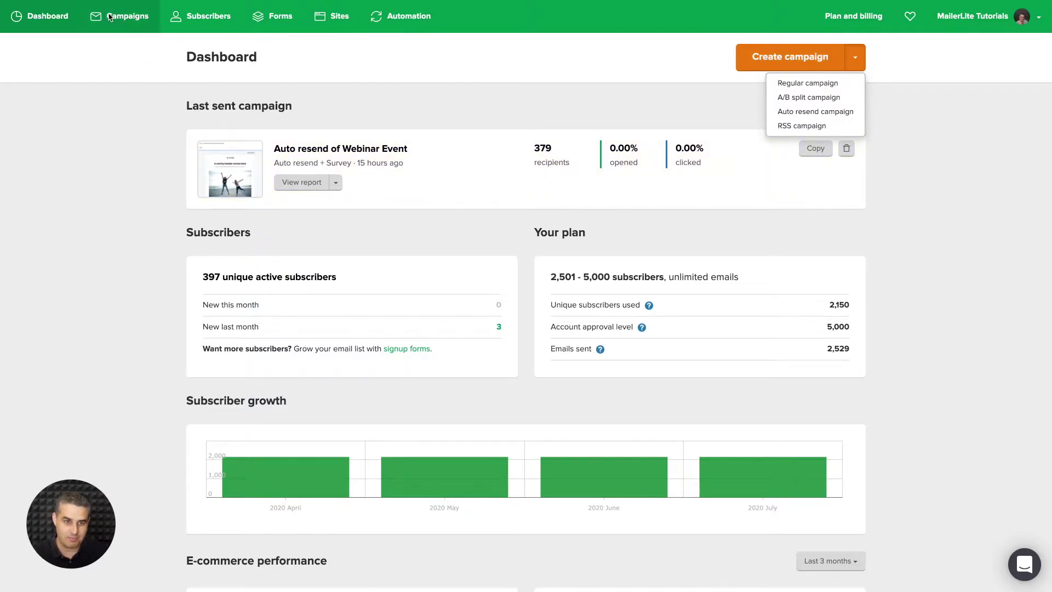
left_click(120, 17)
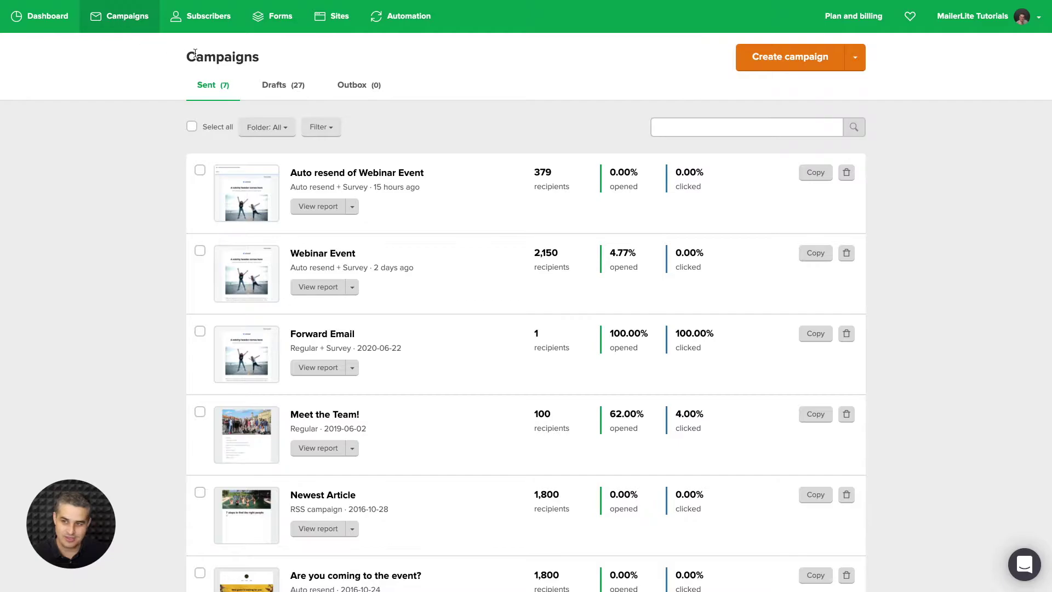
left_click(855, 57)
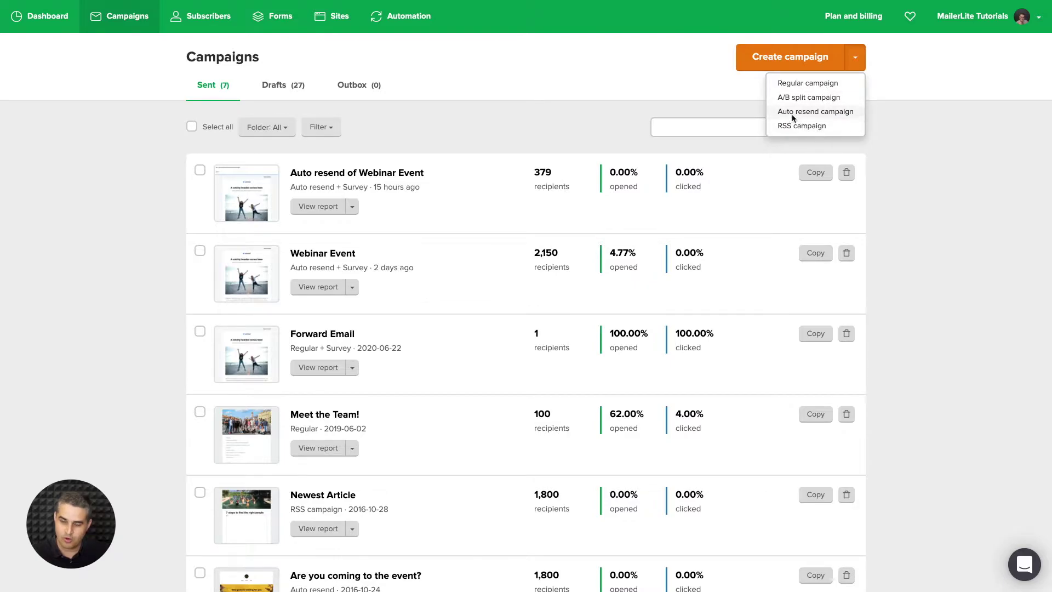
Step: Create a regular campaign with the subject line 'Regular'
left_click(787, 60)
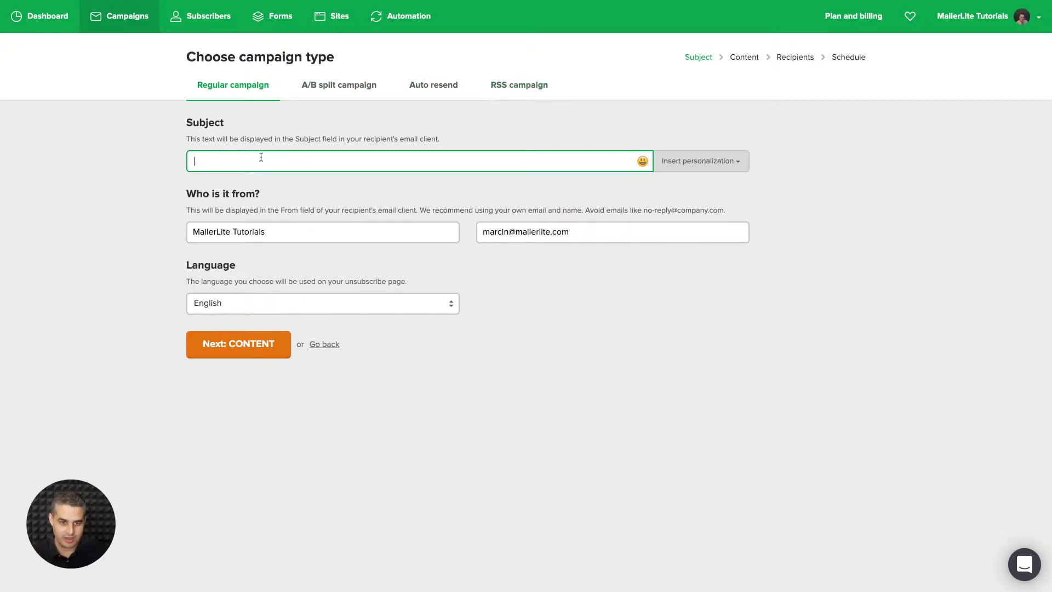
type("Regul")
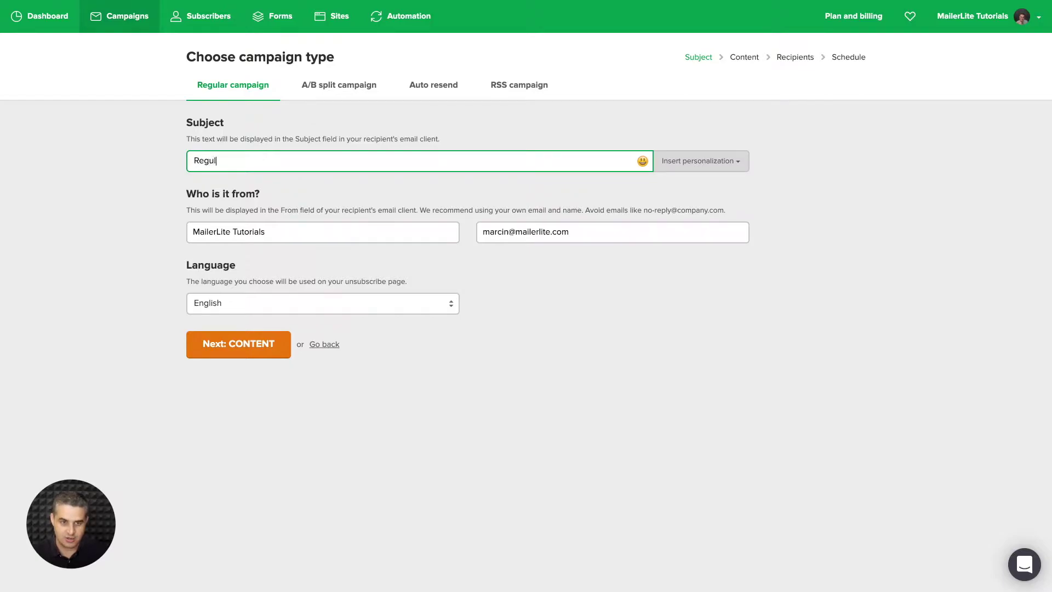
type("ar")
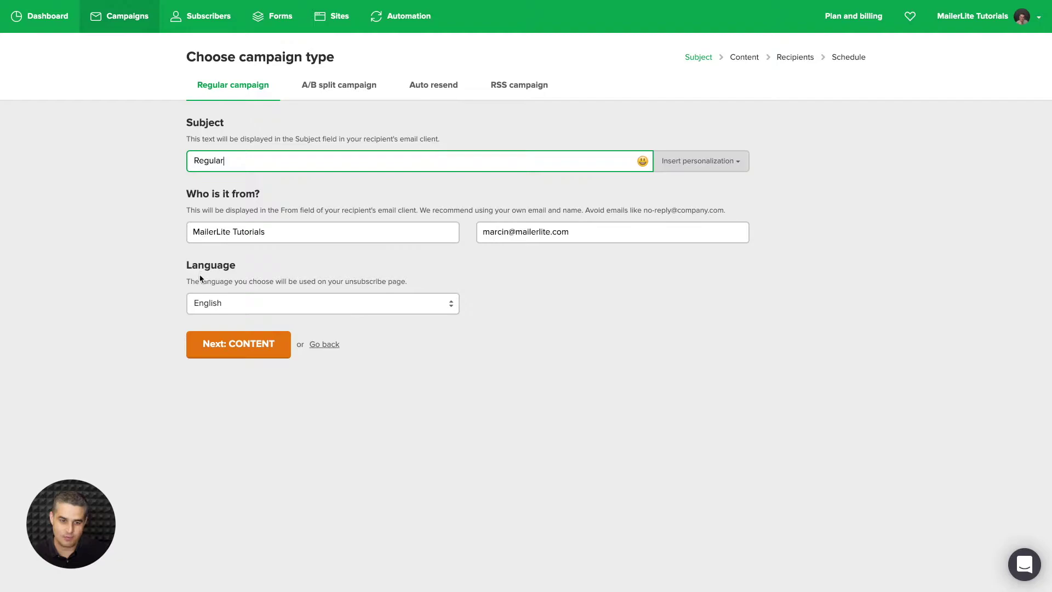
Step: Continue to content and choose the Drag & drop editor with its starter newsletter layout
left_click(222, 349)
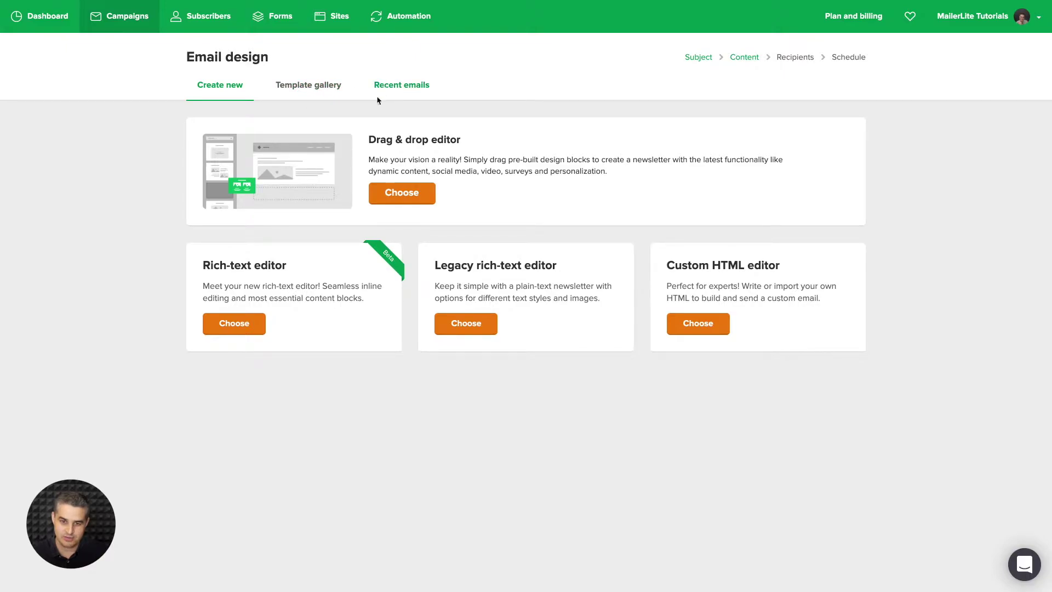
left_click(403, 194)
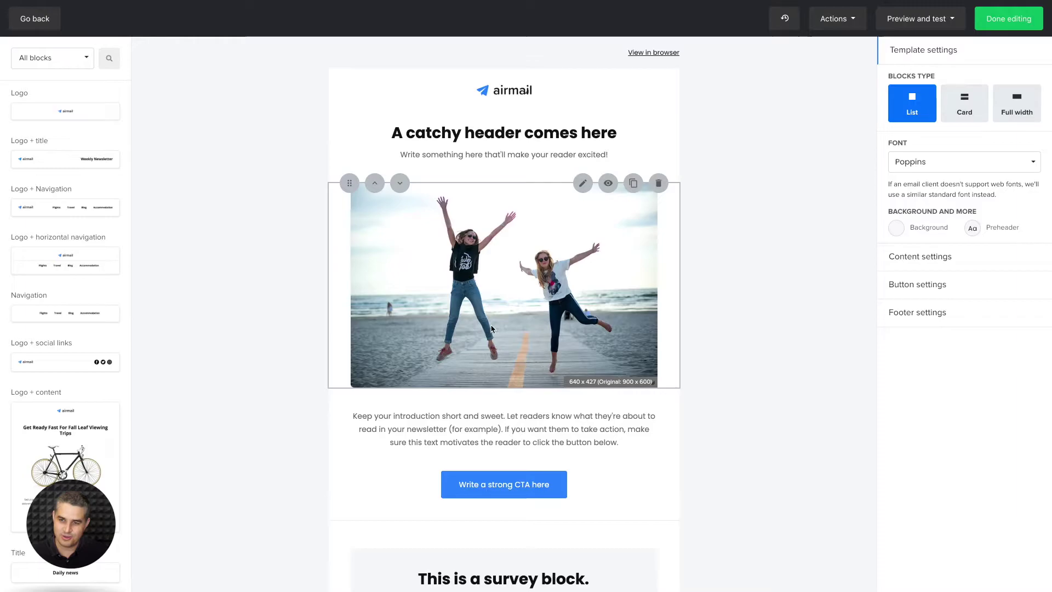
Step: Finish editing, select all 397 active subscribers, and continue to Review and confirm
left_click(1006, 28)
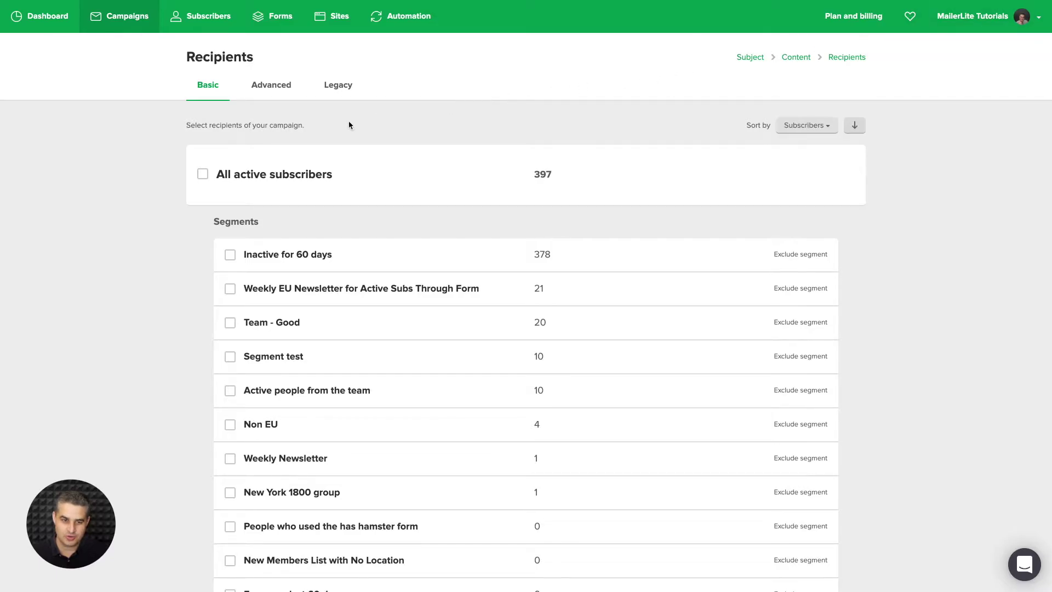
left_click(203, 173)
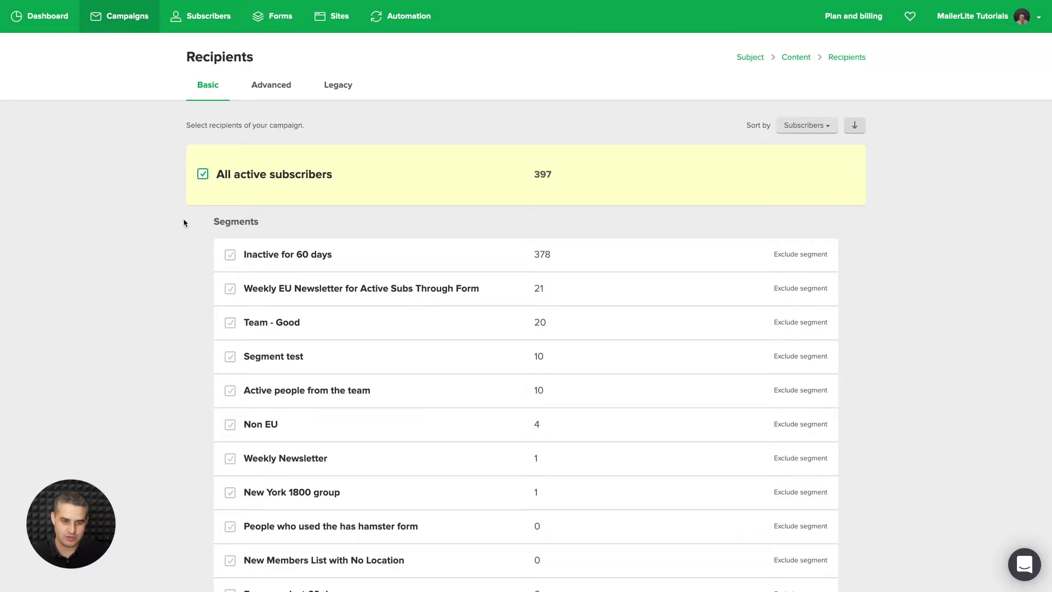
scroll(164, 258, "down", 20)
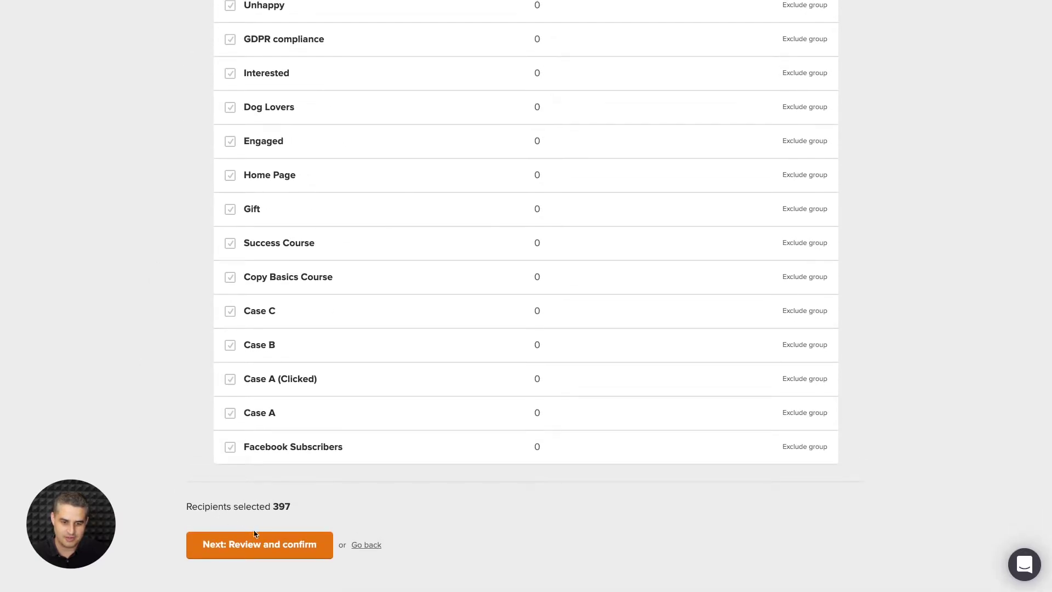
left_click(268, 538)
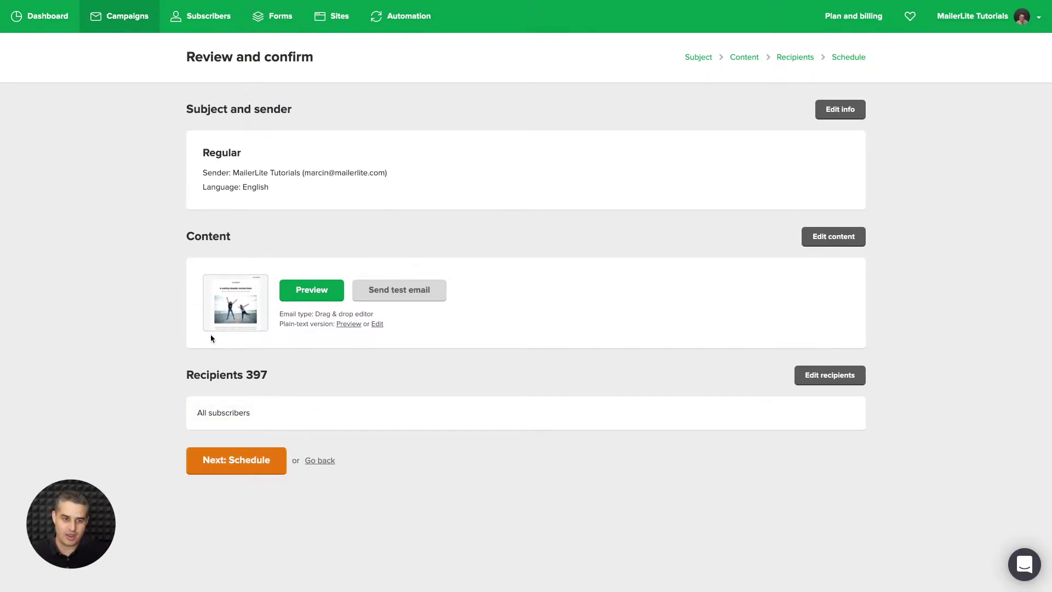
Step: Return to Campaigns and create a new A/B split campaign
left_click(121, 19)
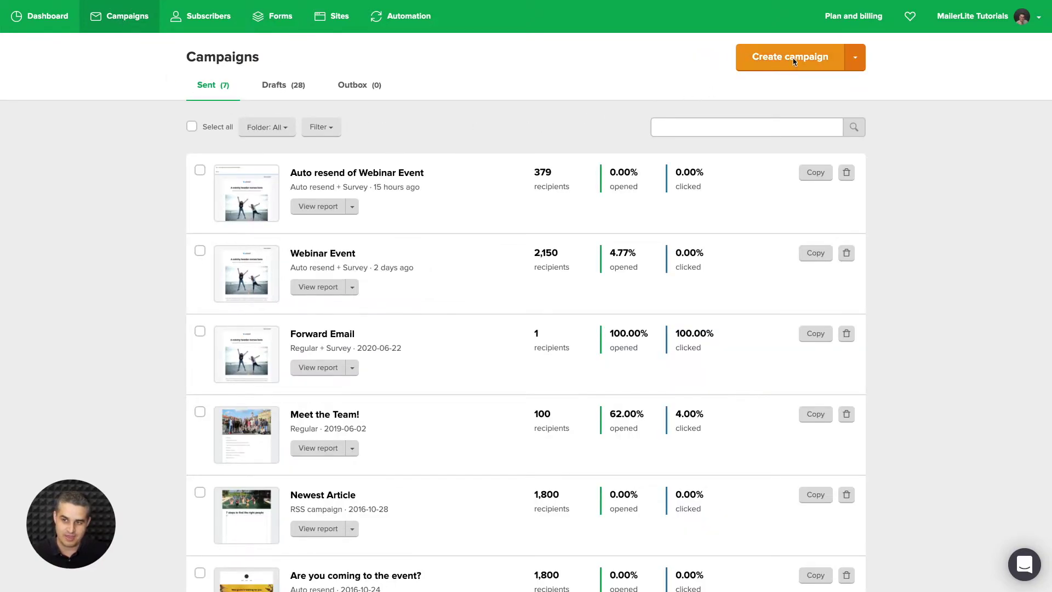
left_click(855, 57)
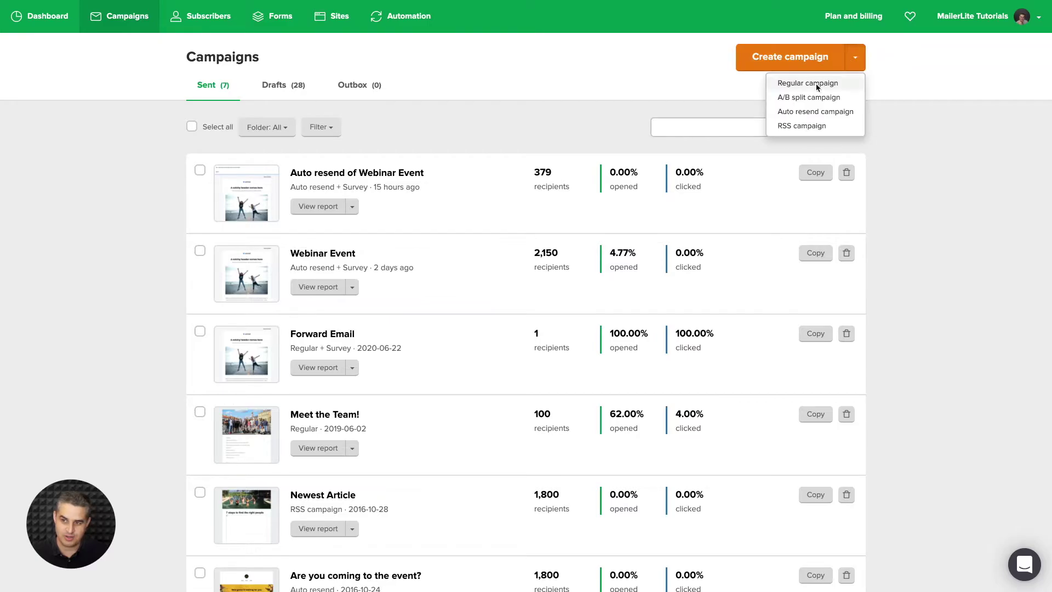
left_click(807, 99)
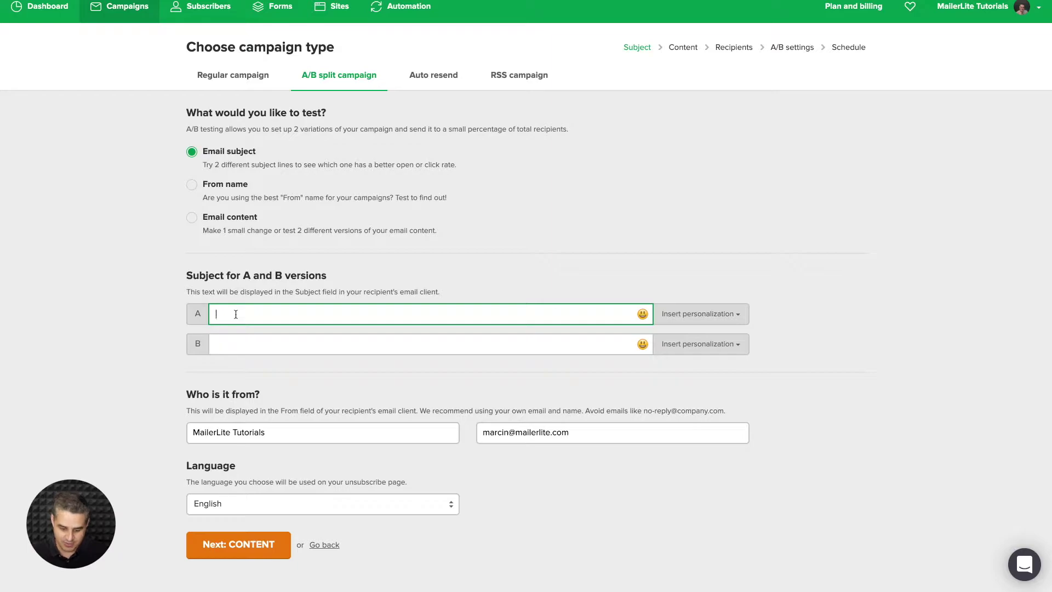
Step: Enter 'Event X' as subject A and 'Joint the X Event' as subject B
type("Event X")
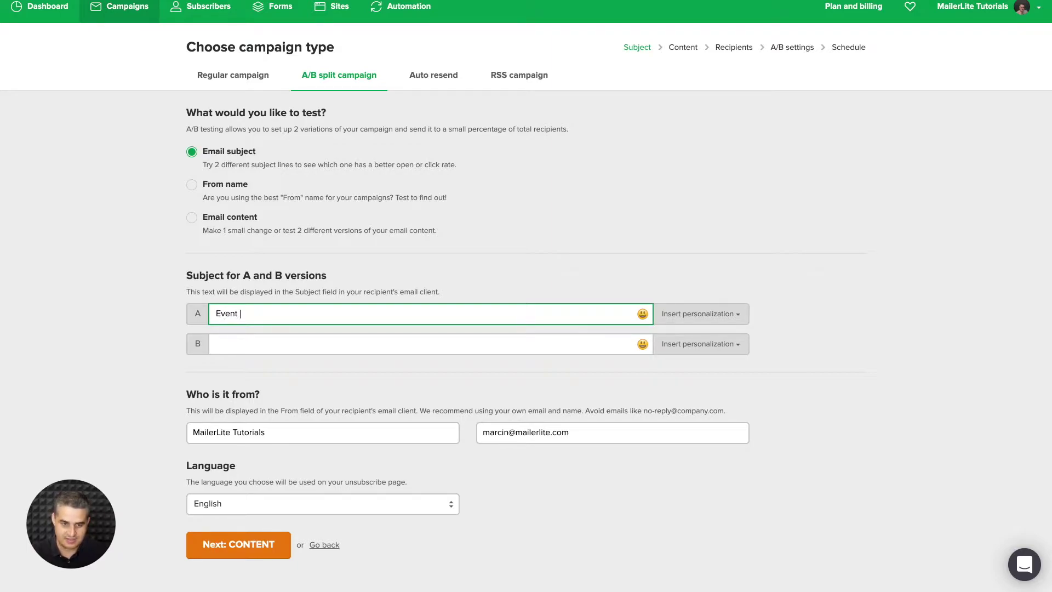
left_click(220, 344)
type("Joint")
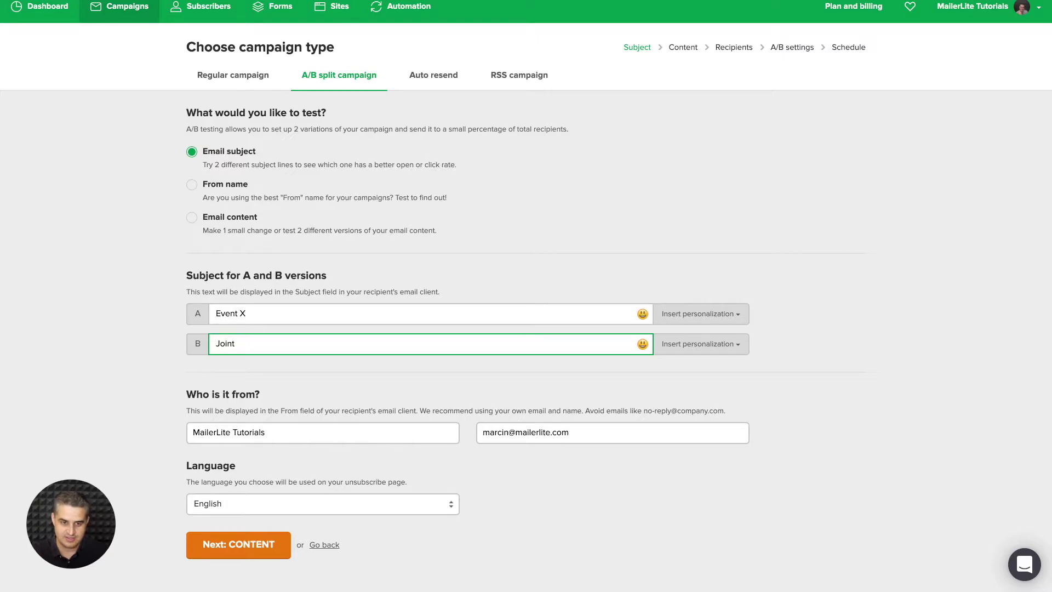
type(" the")
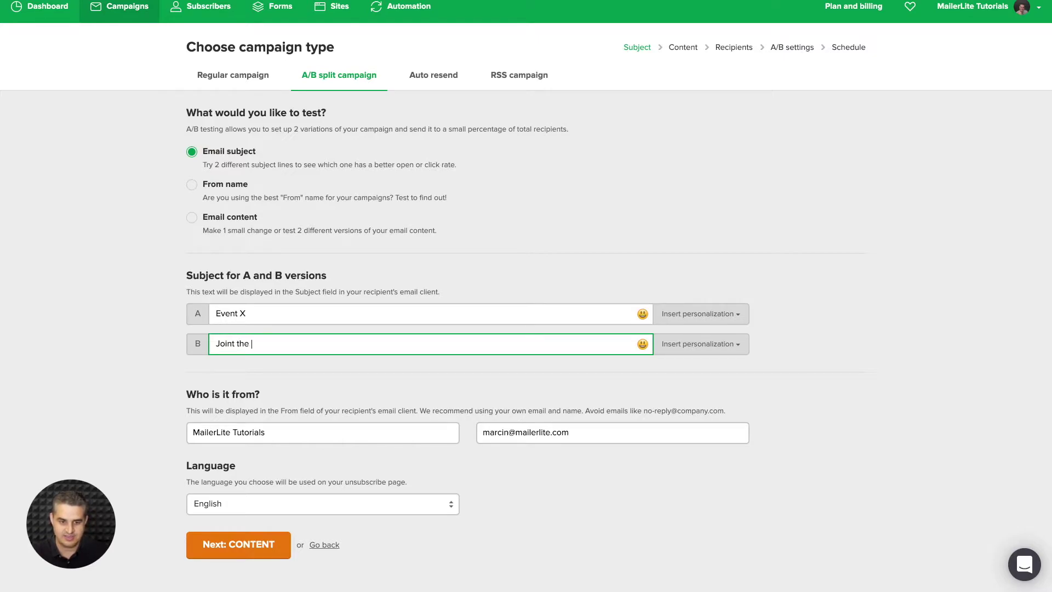
type(" X Event")
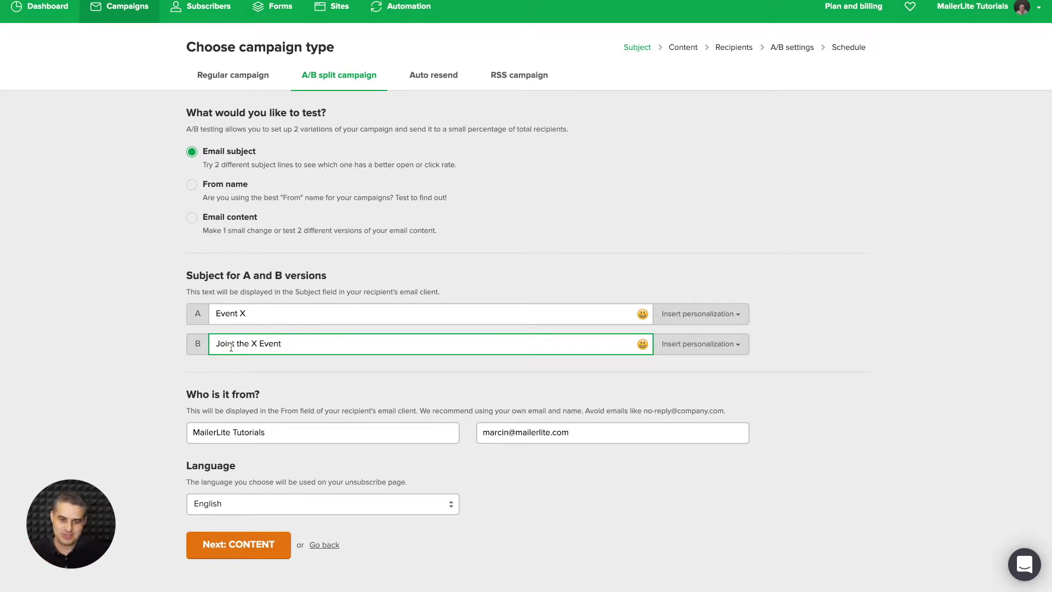
Step: Switch the A/B test variable to Email content and continue to designing version A
left_click(192, 186)
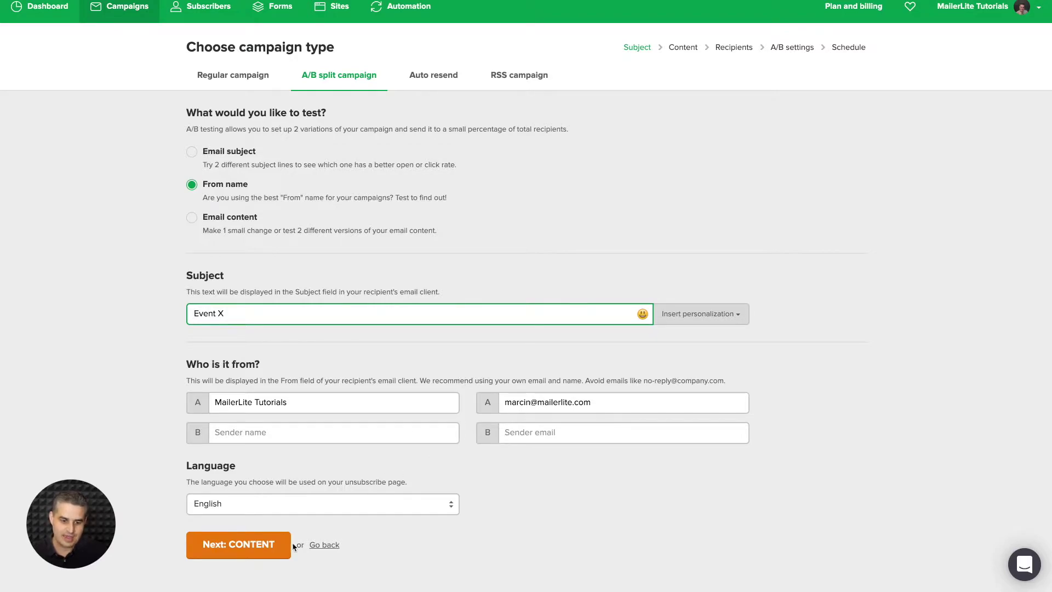
left_click(192, 218)
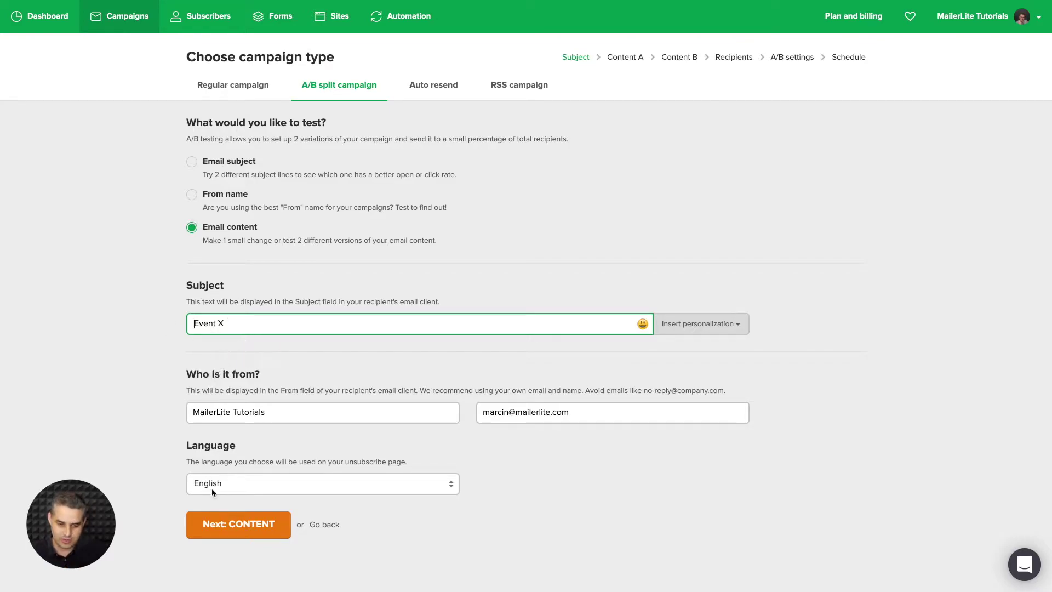
left_click(245, 522)
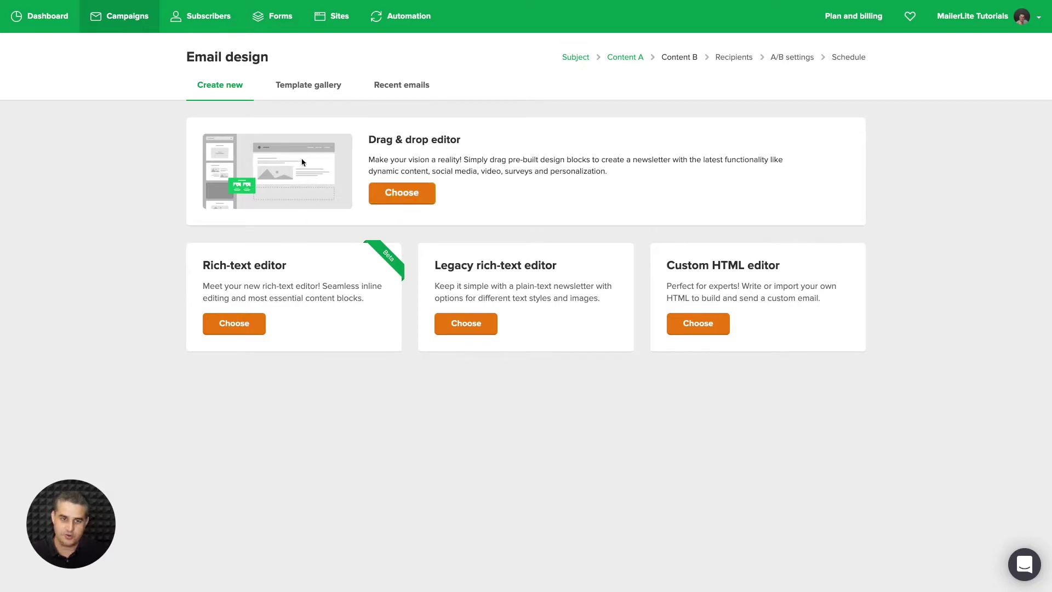
Step: Build version A from the Smart home device template and move on to Content B
left_click(303, 90)
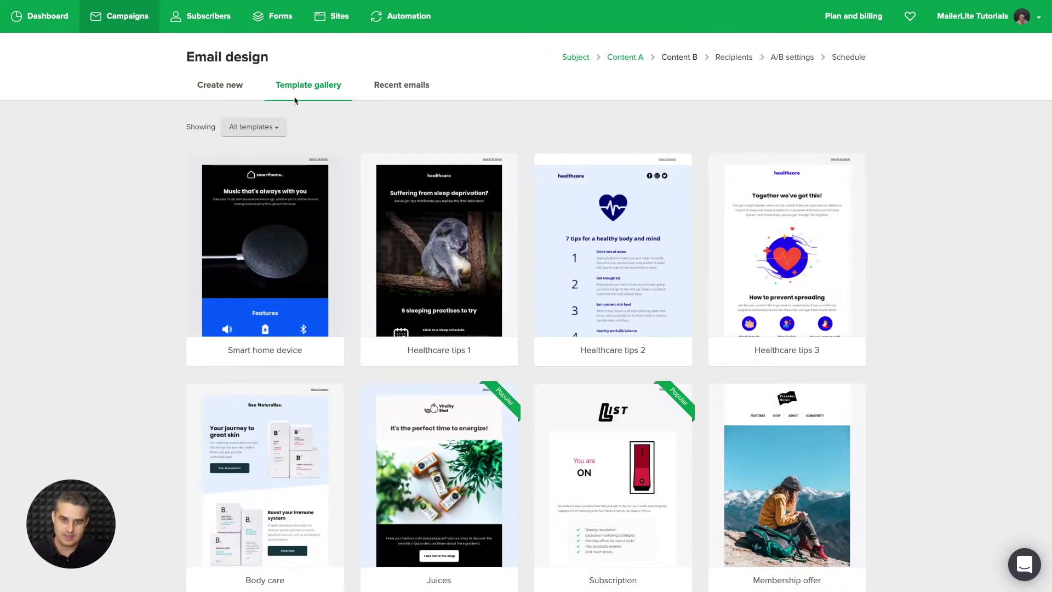
mouse_move(308, 192)
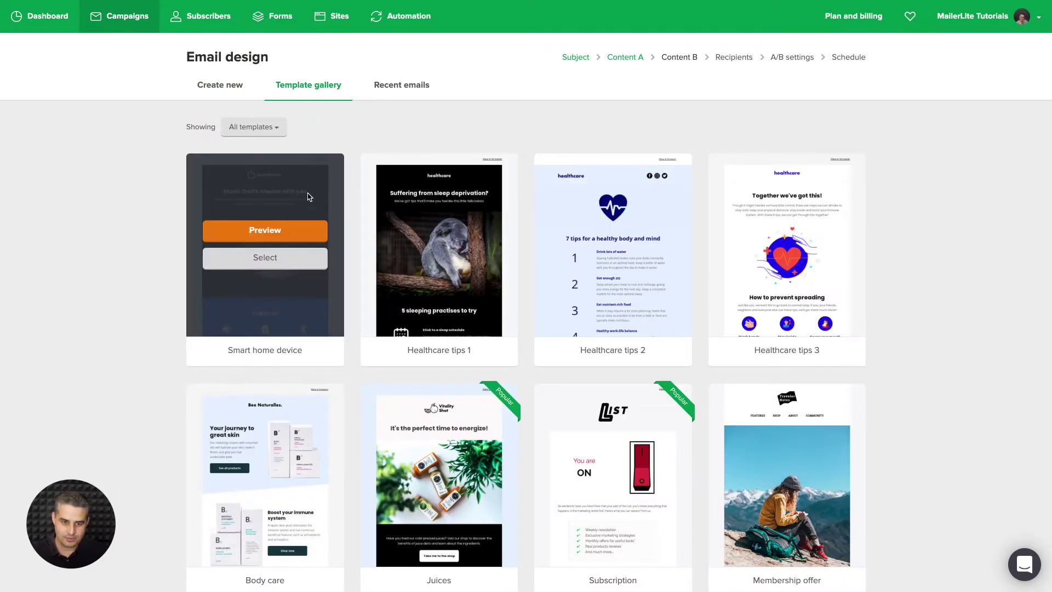
left_click(268, 262)
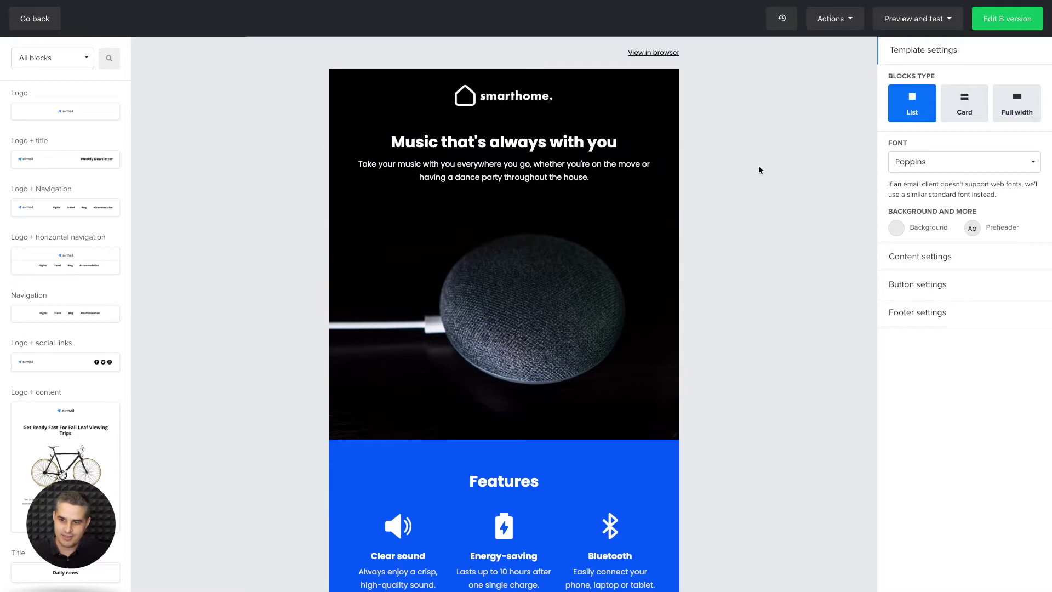
left_click(999, 20)
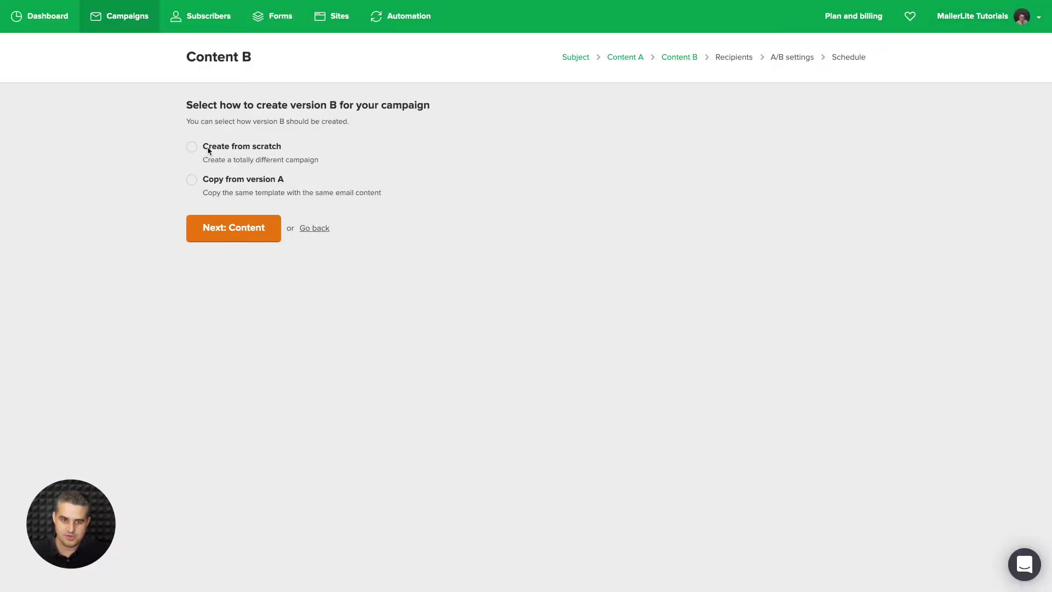
Step: Copy version A into version B and change its main heading to 'Event'
left_click(192, 181)
left_click(248, 229)
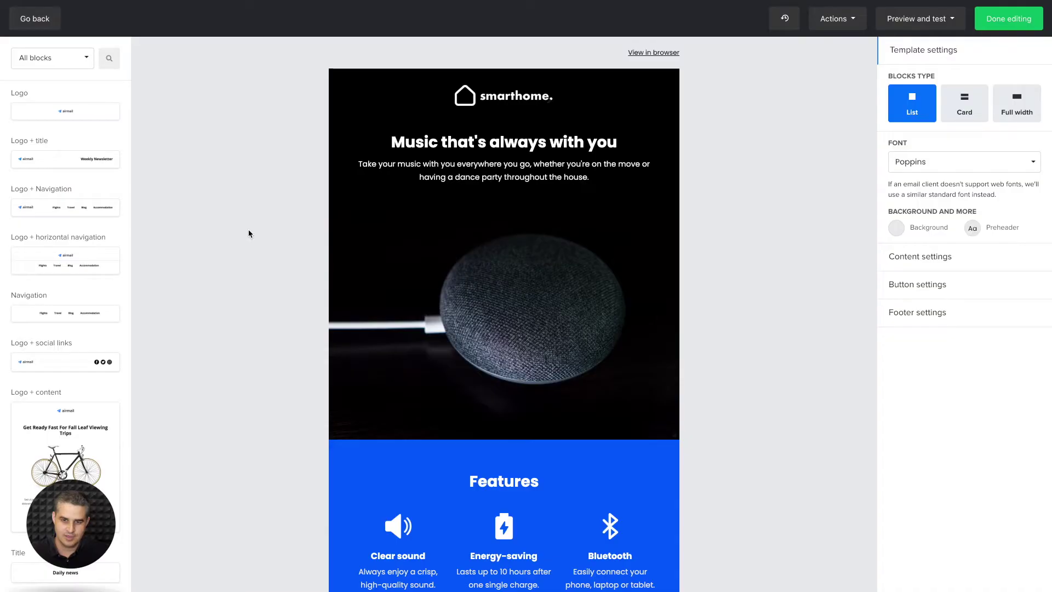
left_click(515, 144)
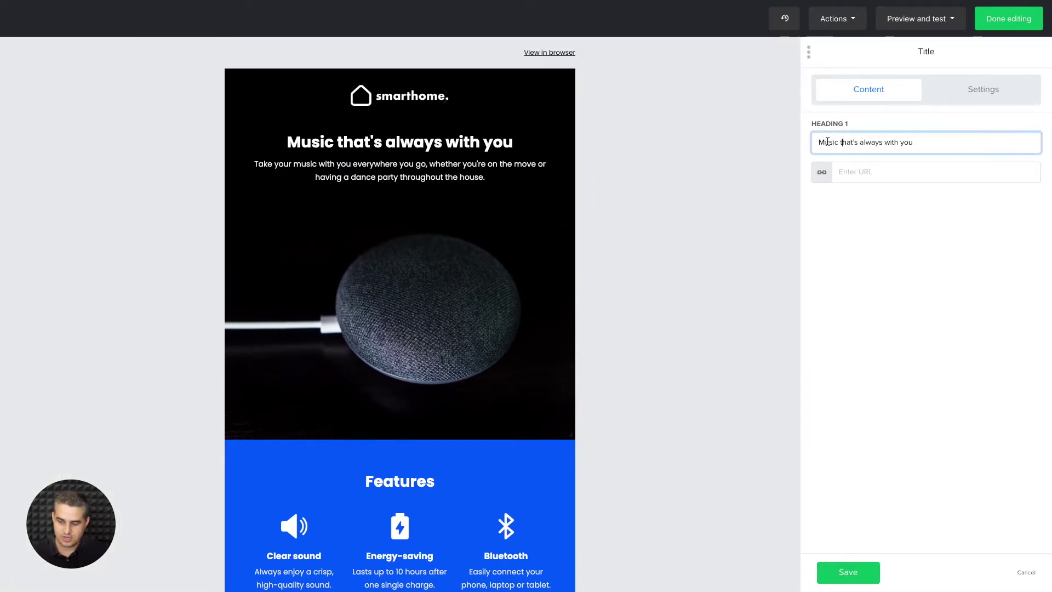
key("ctrl+a")
type("Event")
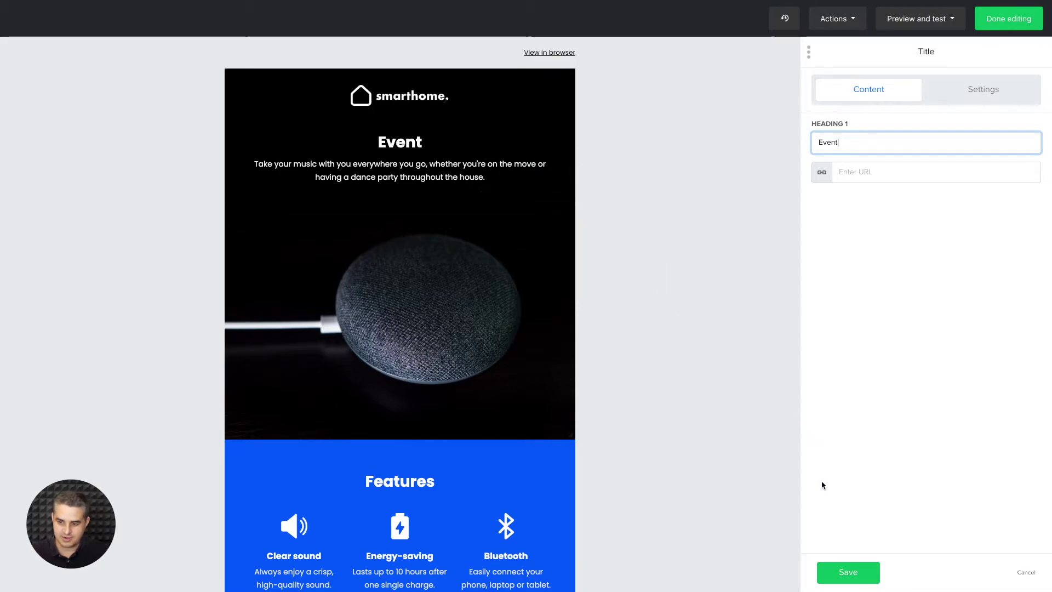
left_click(849, 572)
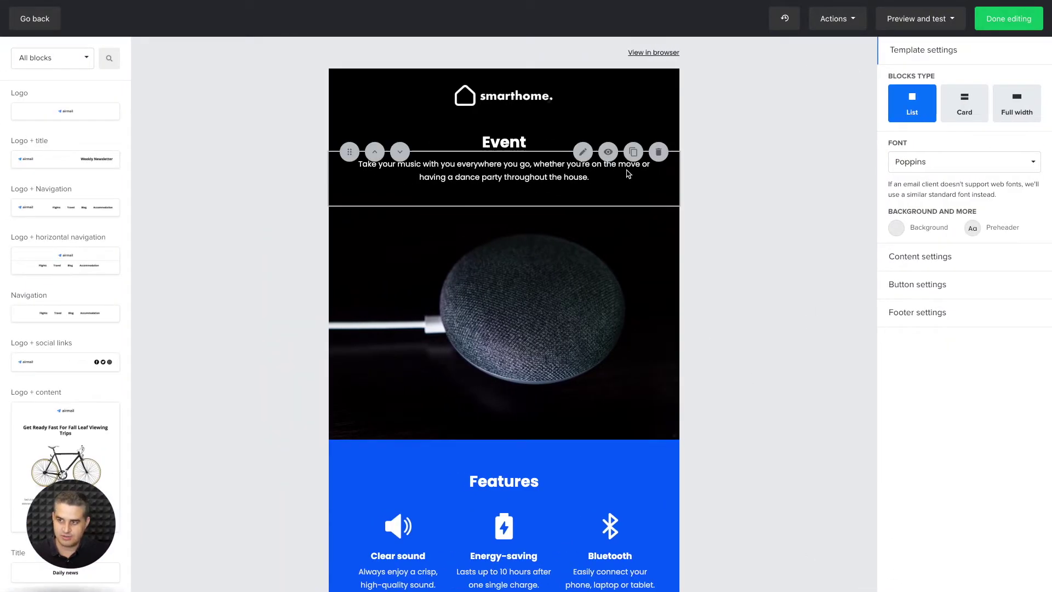
Step: Finish editing version B, select all 397 active subscribers, and continue to A/B settings
left_click(1009, 18)
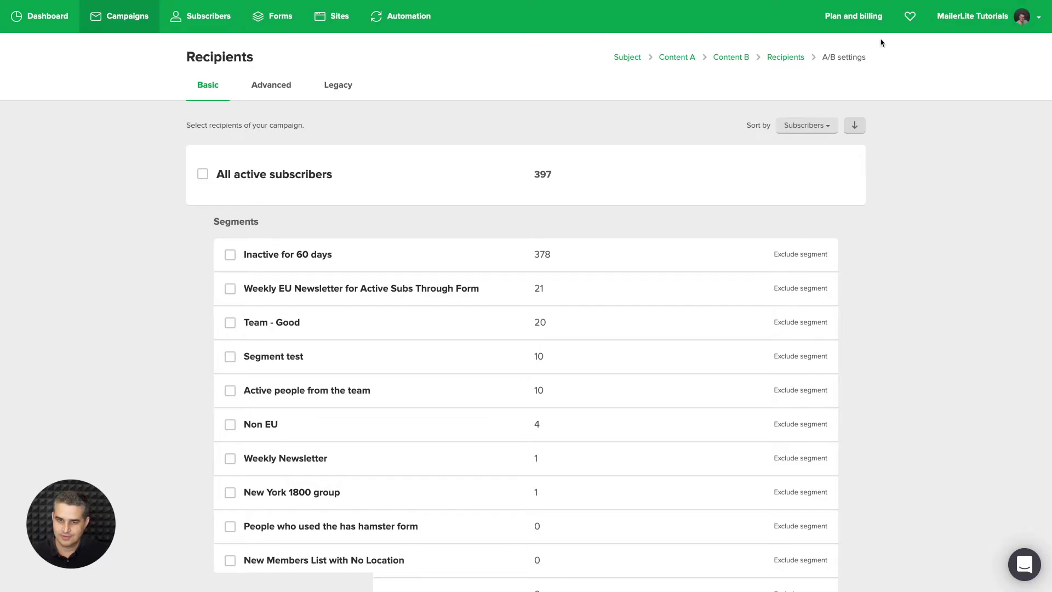
left_click(203, 175)
scroll(294, 172, "down", 4)
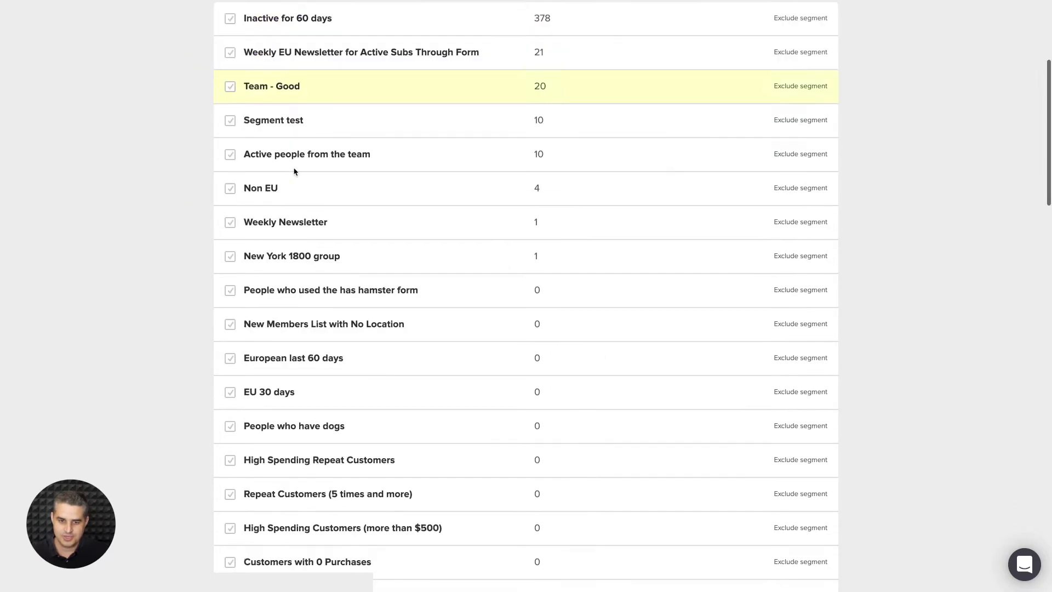
scroll(294, 171, "down", 20)
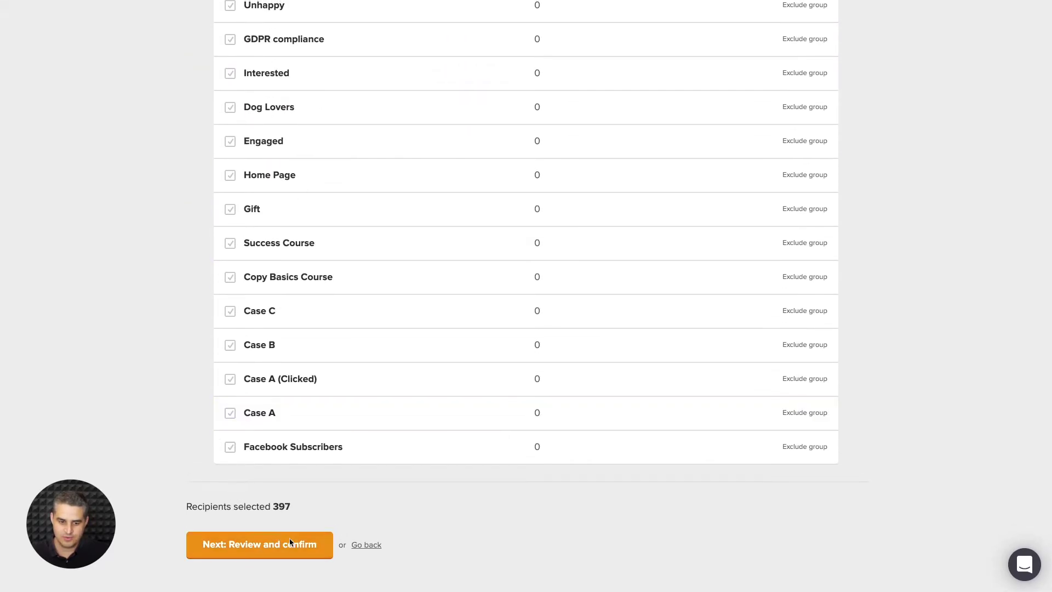
left_click(294, 543)
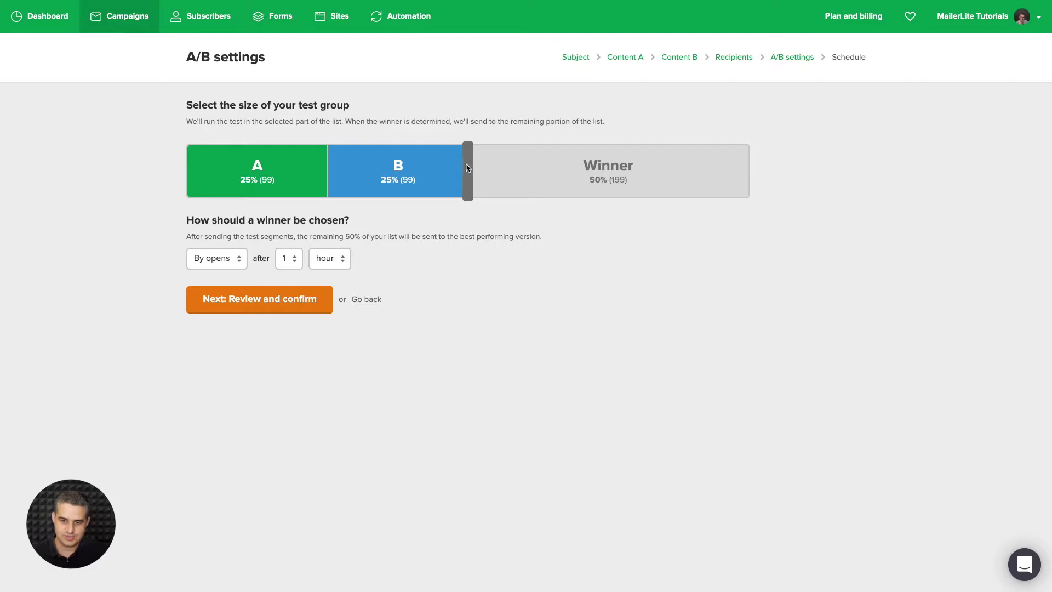
Step: Drag the A/B split so versions A and B get 17% each and the winner 66%
left_click_drag(468, 174, 382, 175)
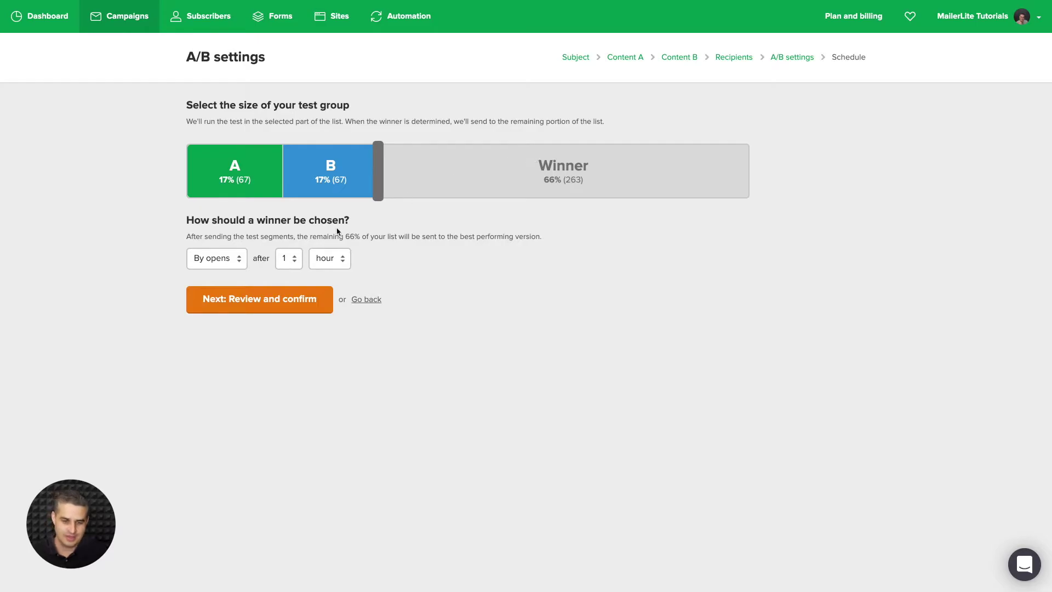
Step: Continue to Review and confirm and preview version B to check its Event heading
left_click(263, 299)
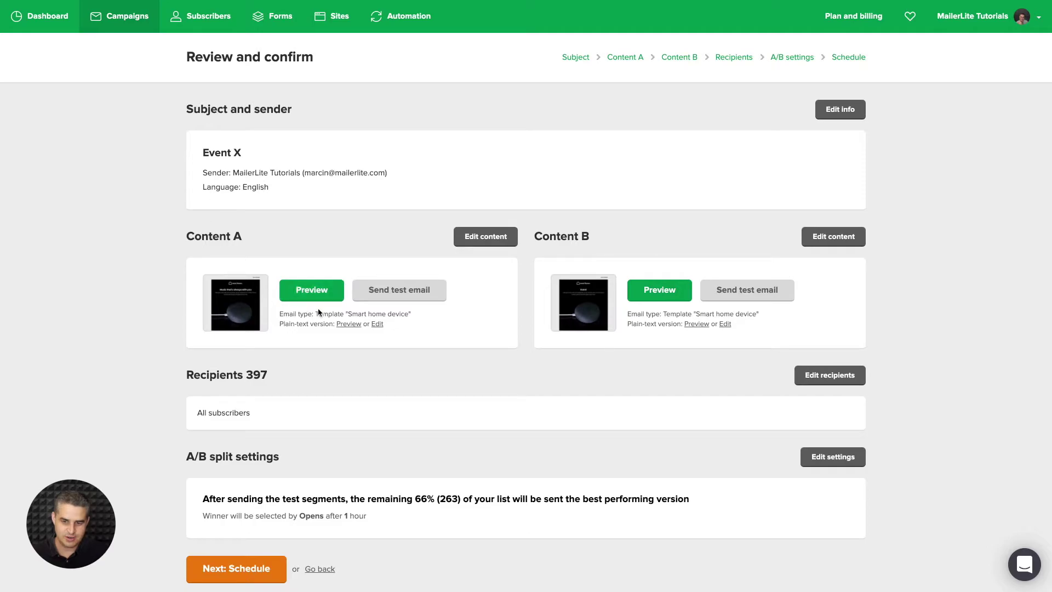
left_click(584, 297)
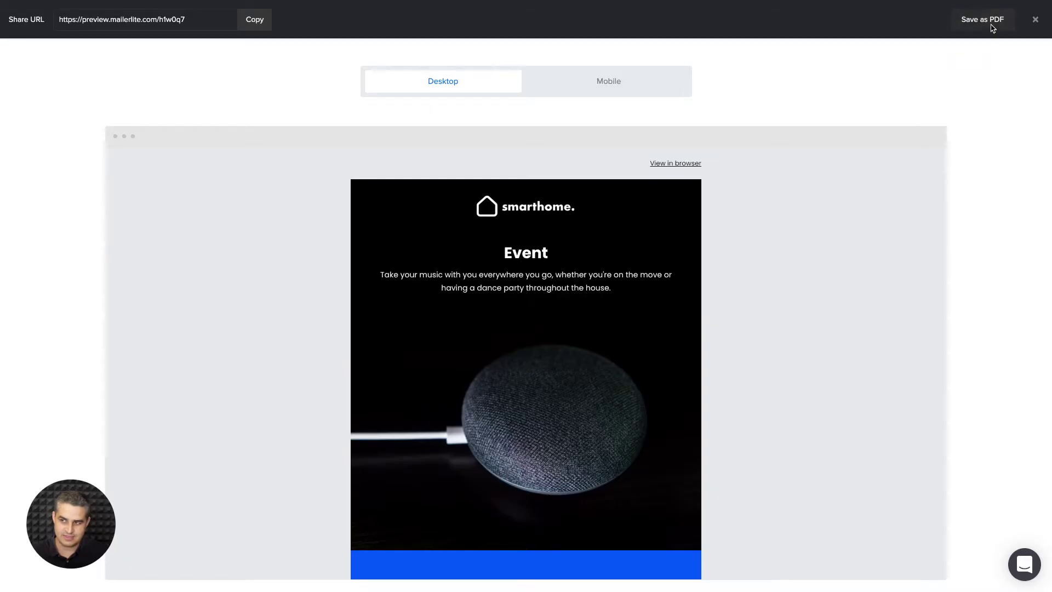
left_click(1035, 20)
scroll(511, 285, "down", 1)
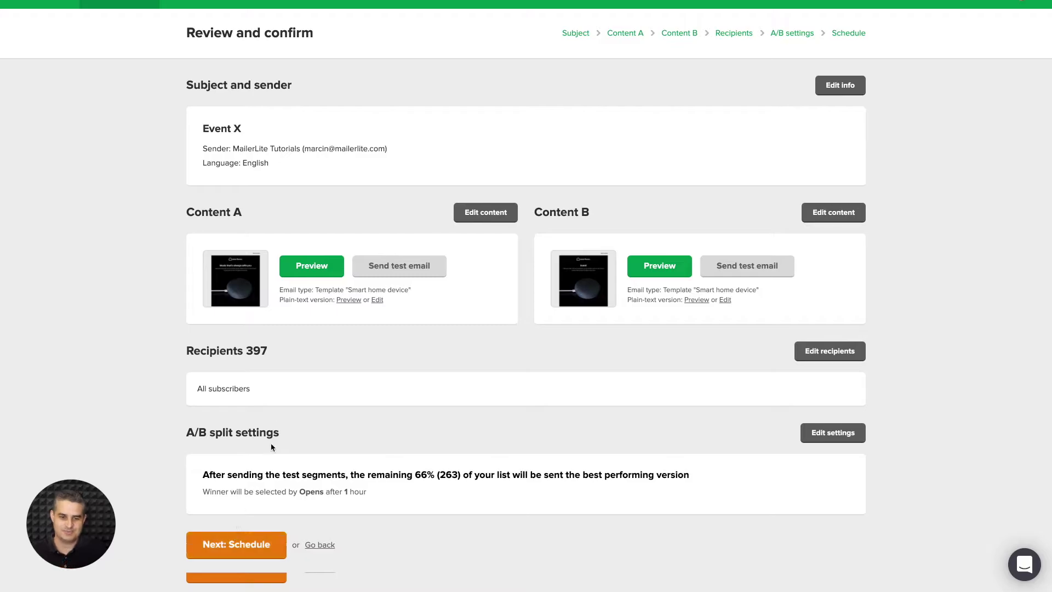
scroll(276, 343, "up", 1)
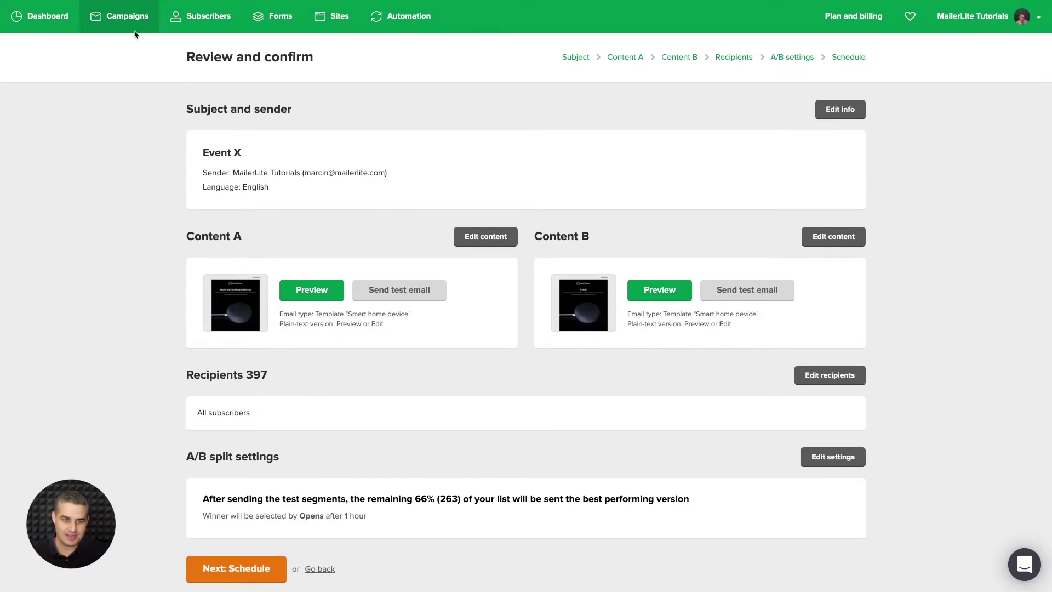
Step: Return to Campaigns and create a new Auto resend campaign
left_click(116, 19)
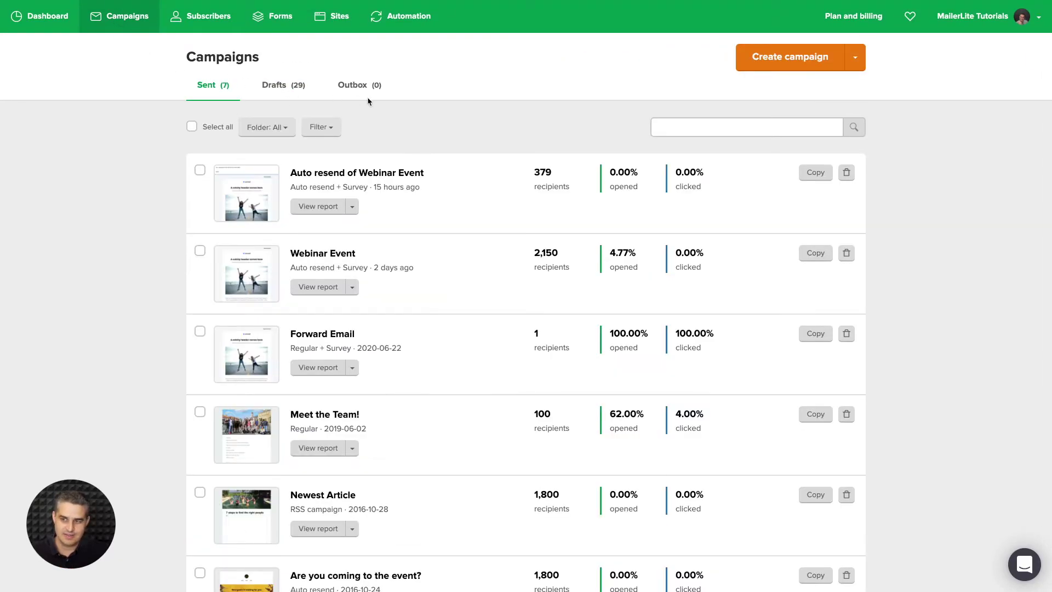
left_click(860, 65)
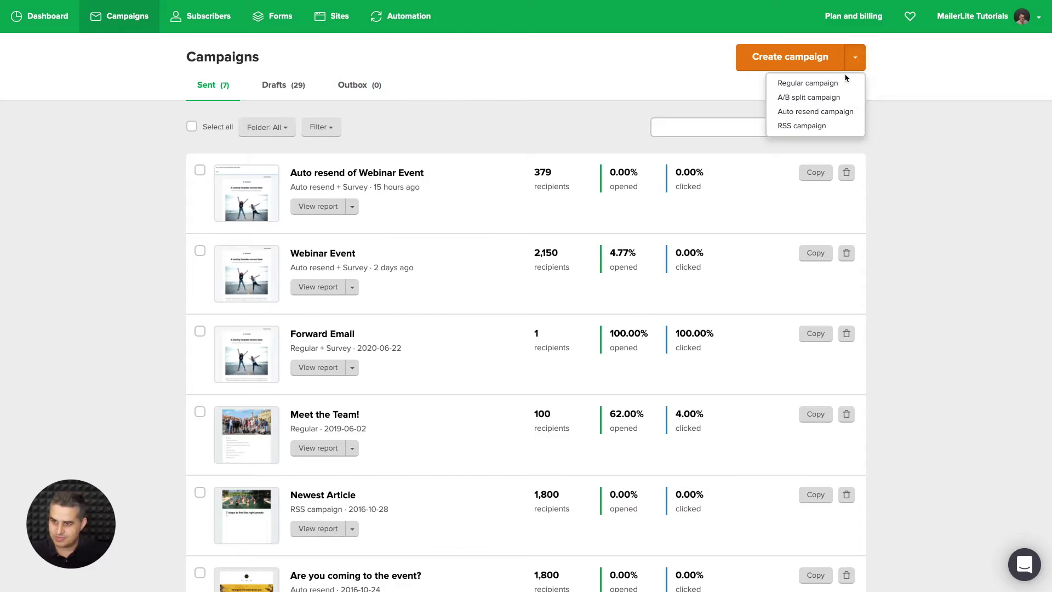
left_click(806, 112)
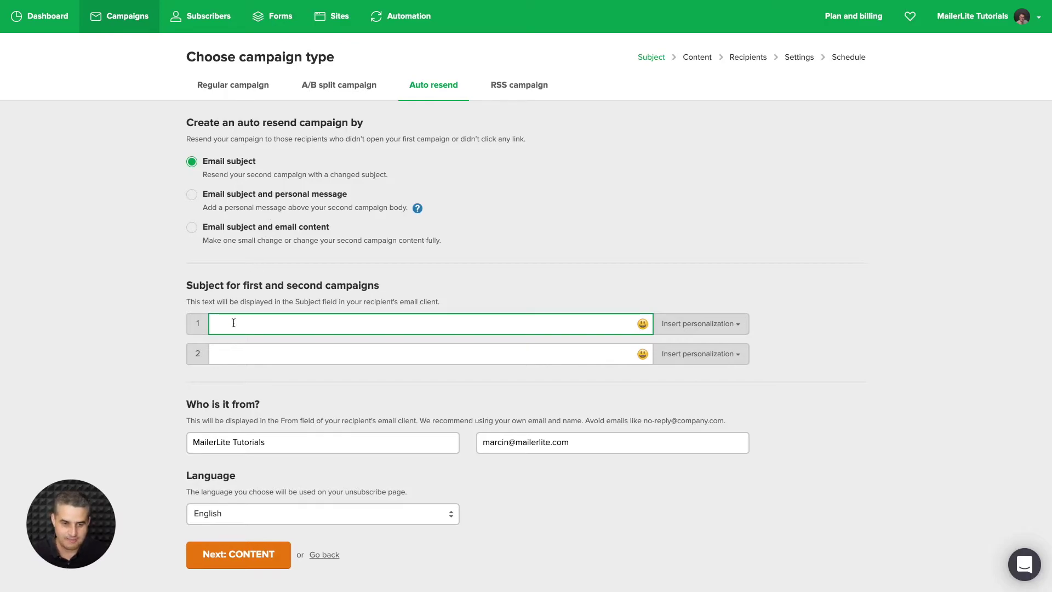
Step: Enter Event as the first subject, draft a second subject, and choose the personal message option
type("Event")
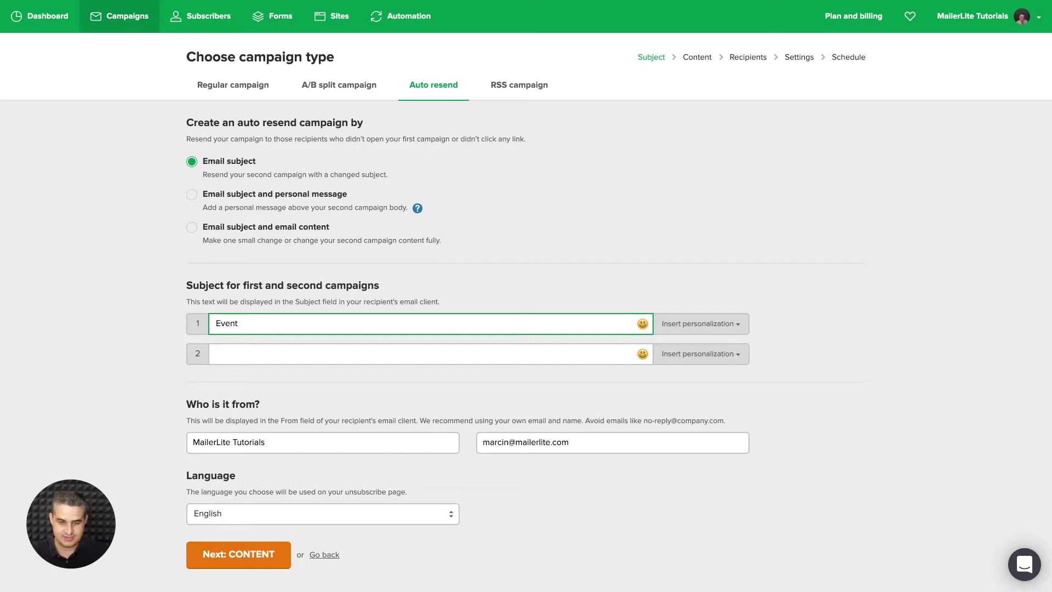
left_click(384, 354)
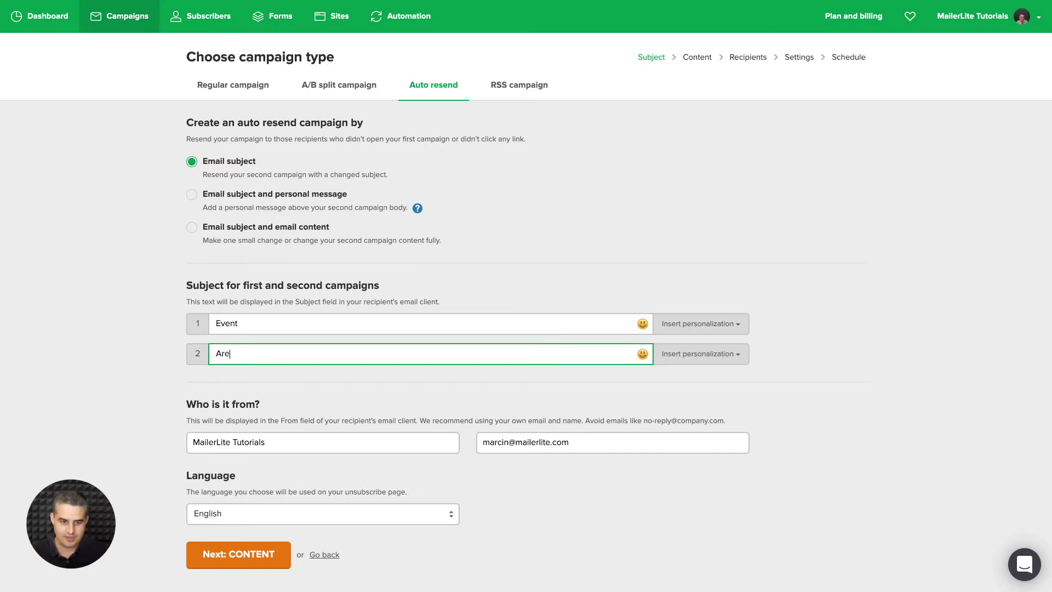
type("Are you coming?")
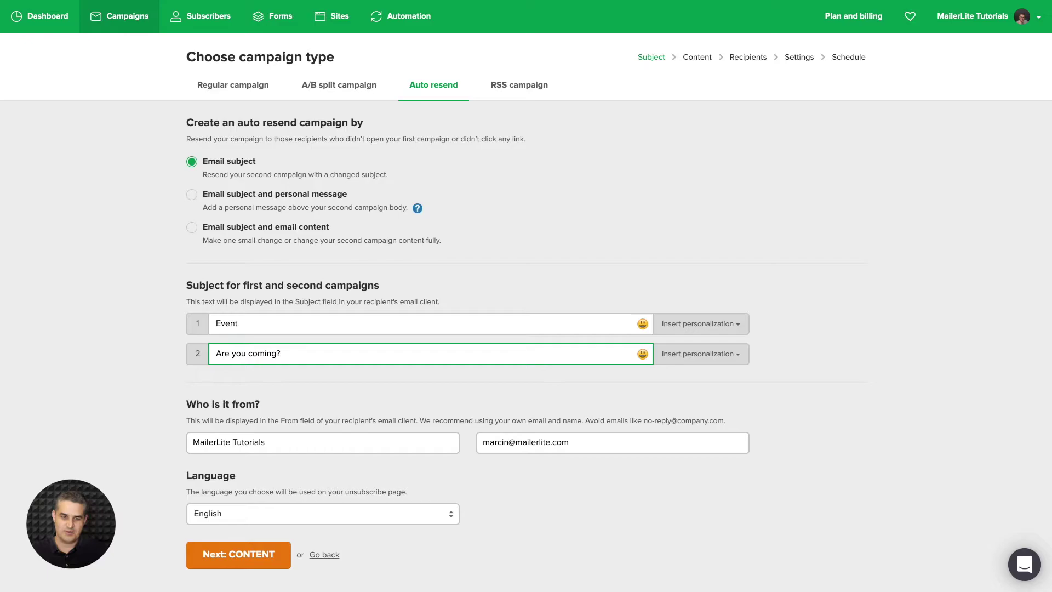
left_click(192, 194)
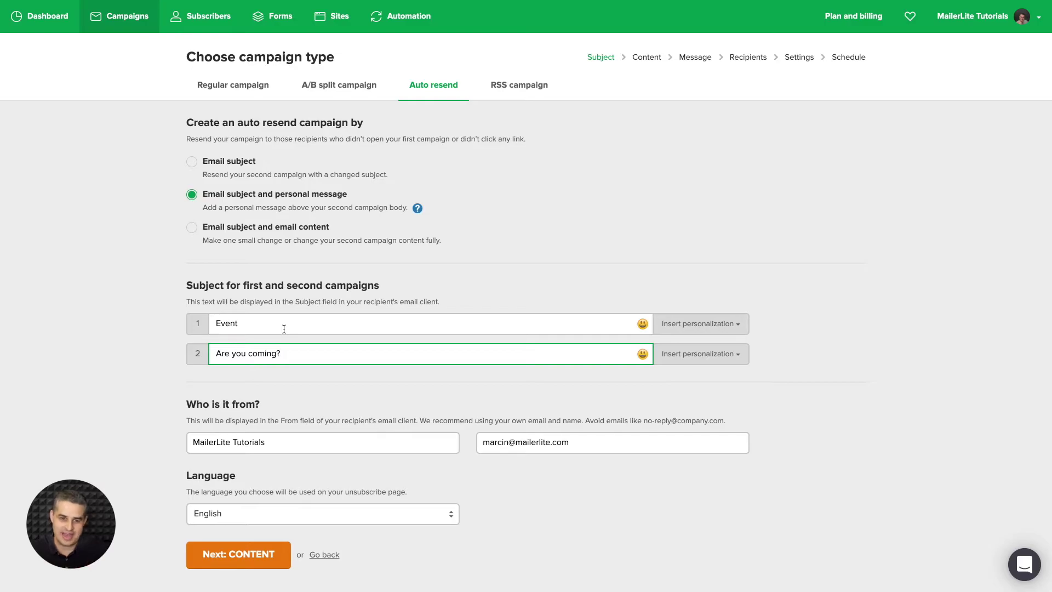
Step: Replace the second campaign's subject with Event
key("ctrl+a")
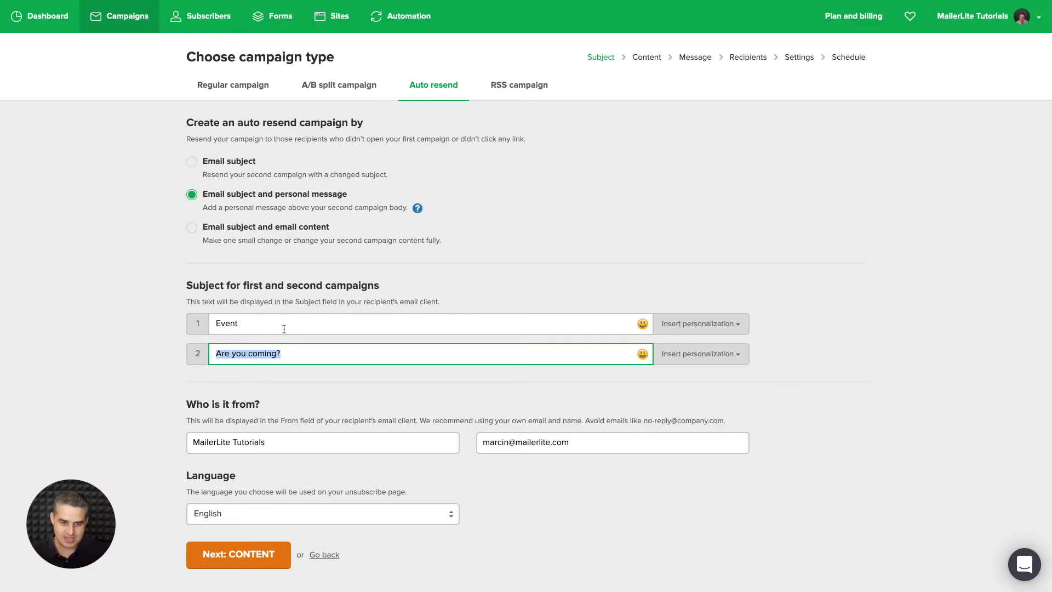
type("Event")
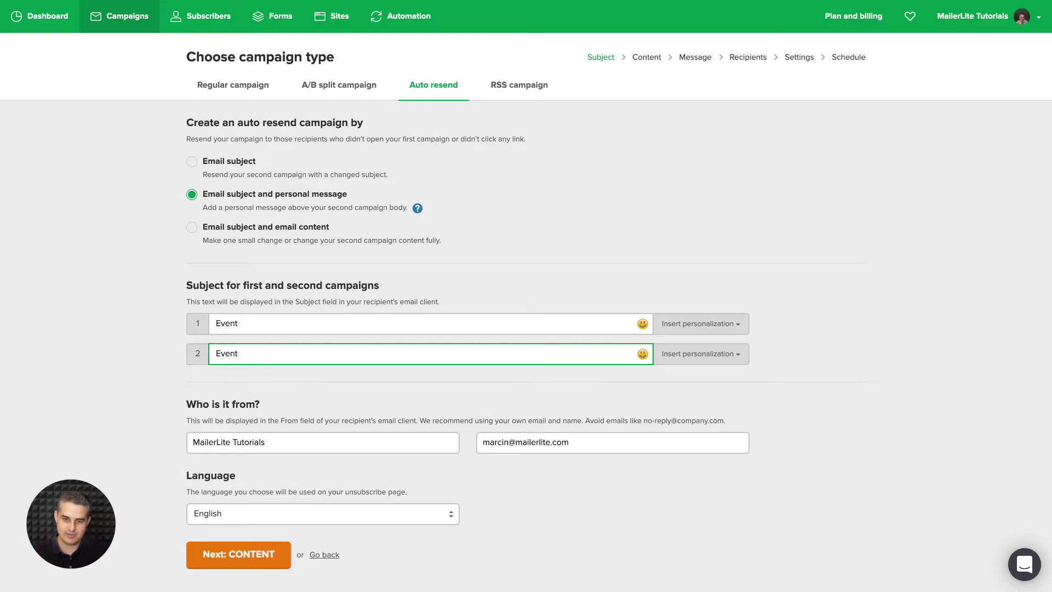
left_click(216, 354)
type("fwd:")
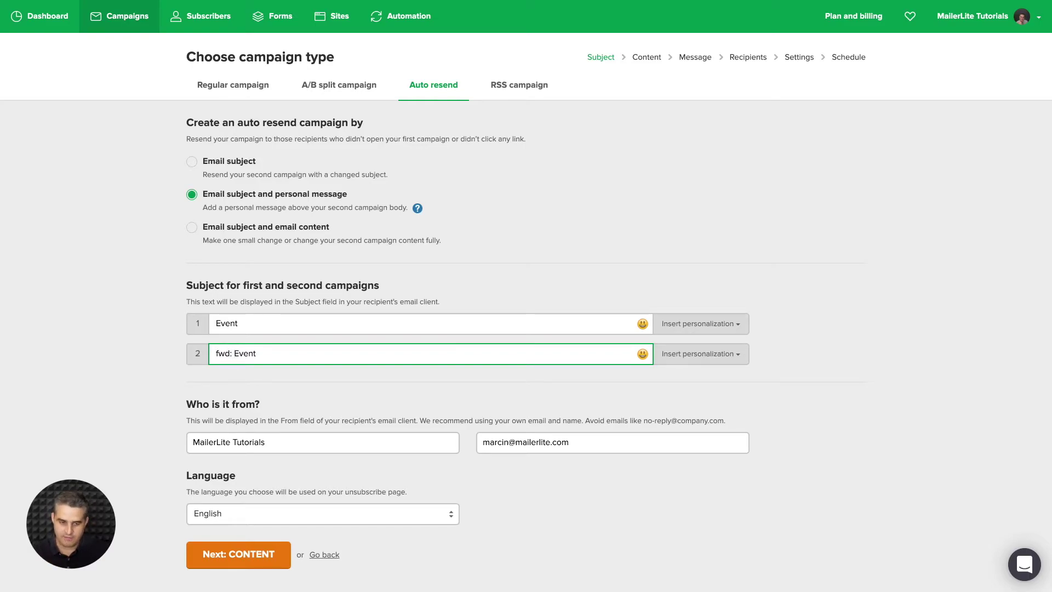
key("BackSpace")
key("BackSpace")
key("BackSpace")
key("BackSpace")
key("BackSpace")
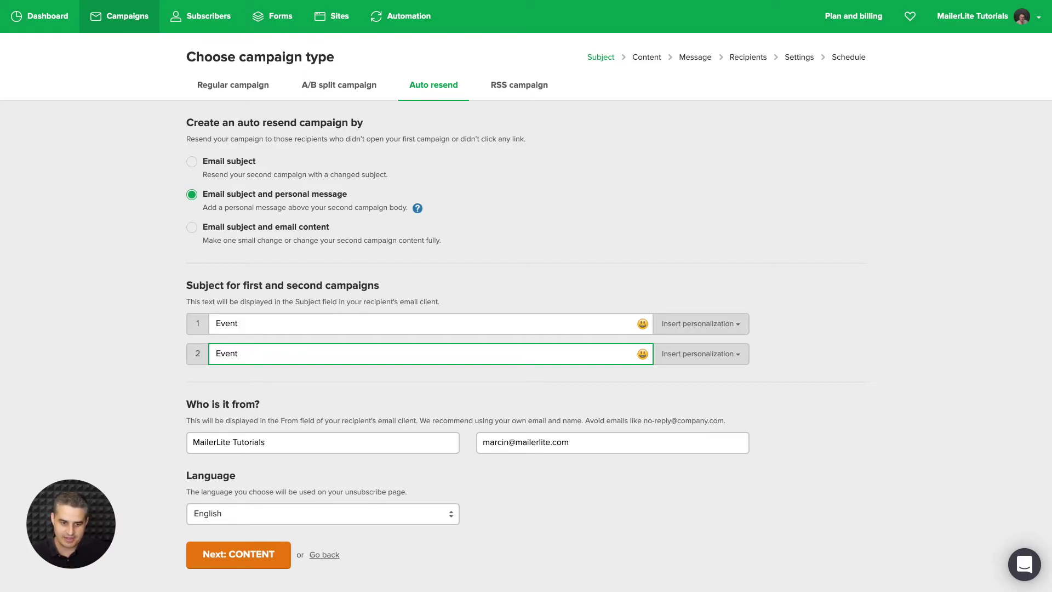
Step: Use the Drag & drop editor and paste 'Did you see my last email about the event?' as the personal message
left_click(247, 551)
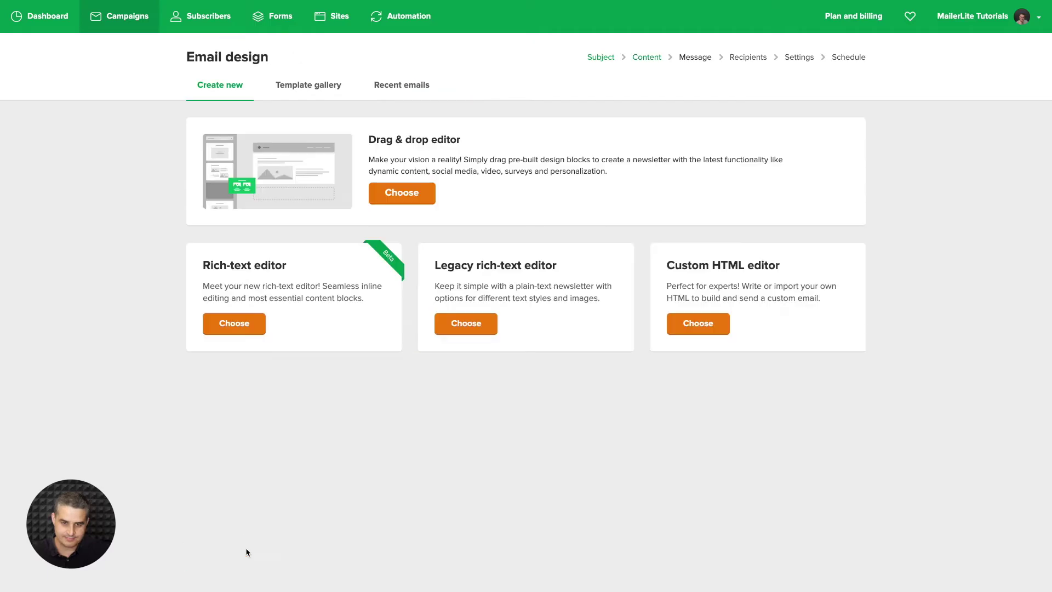
left_click(384, 196)
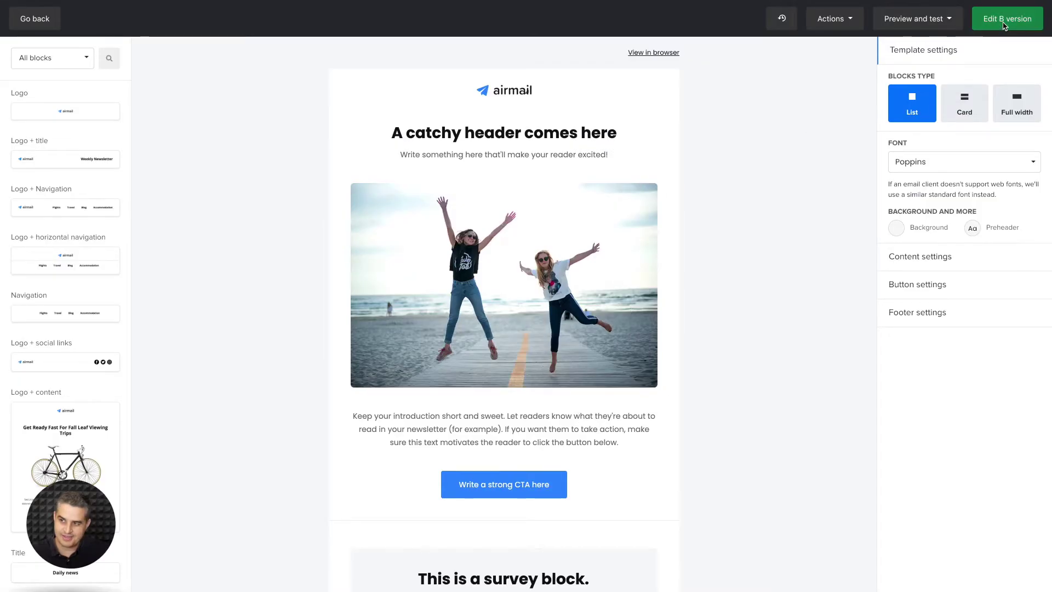
left_click(1013, 19)
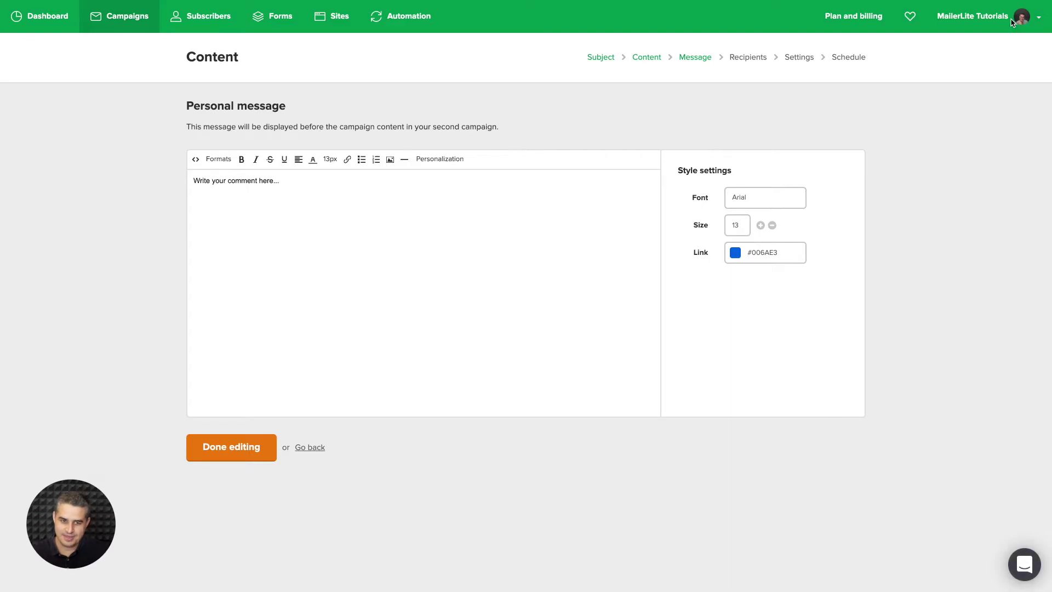
triple_click(337, 185)
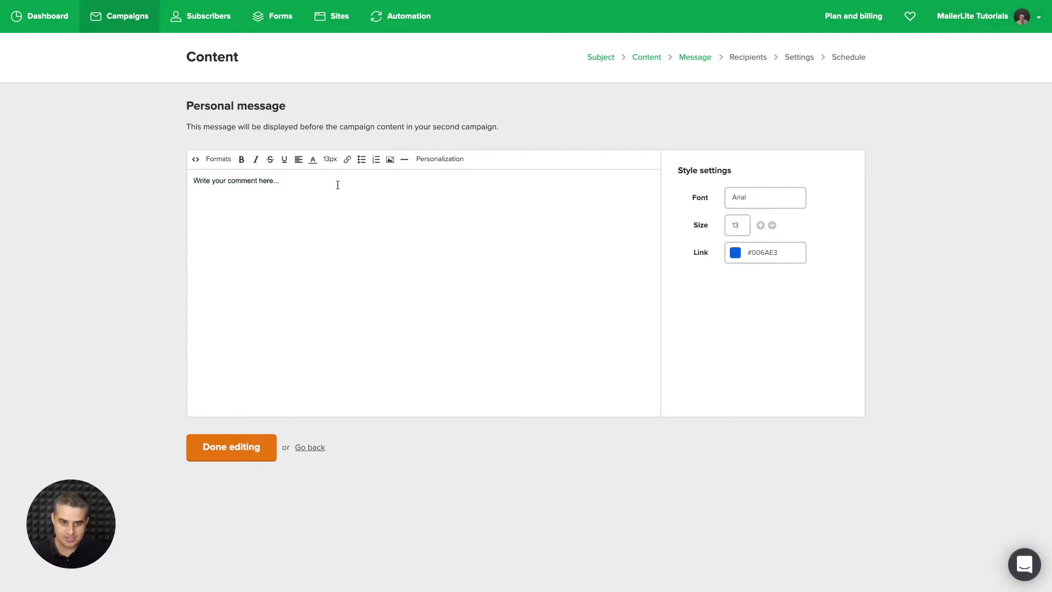
type("Did you see my last email about the event? Marcin")
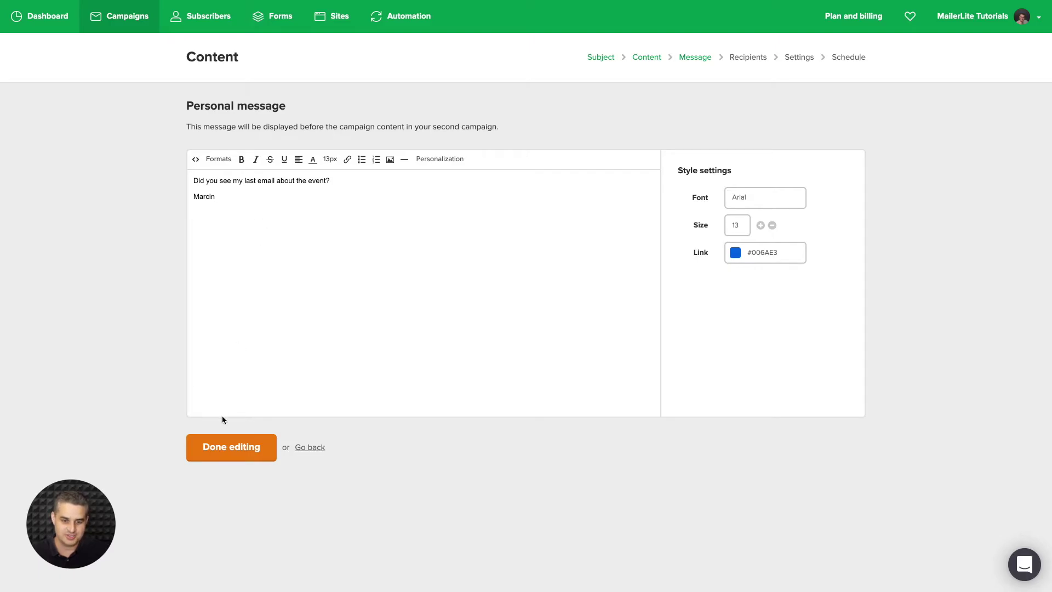
left_click(223, 446)
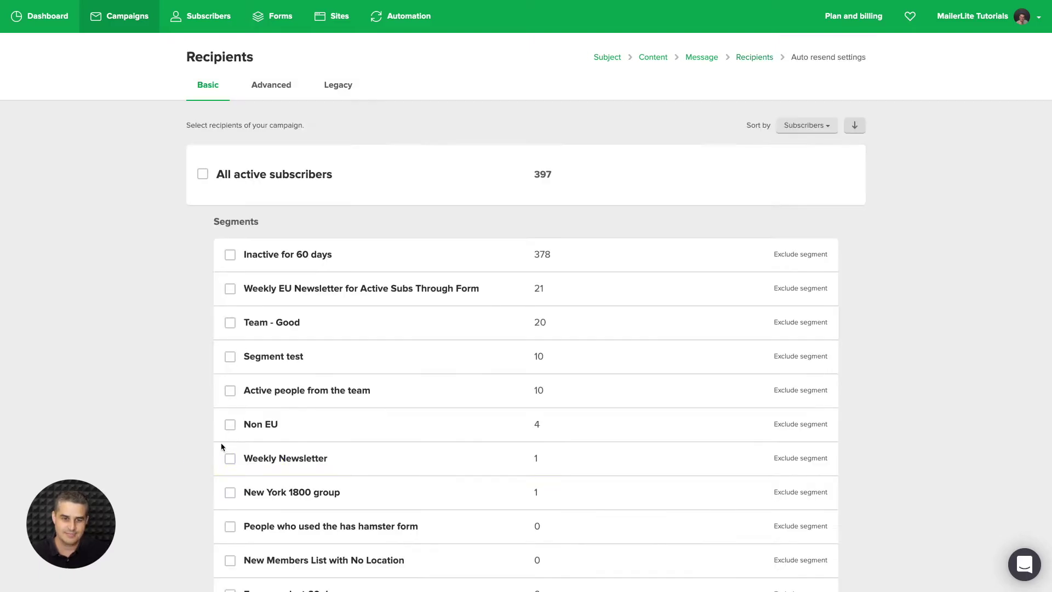
Step: Address all 397 active subscribers, keep the resend rule on Didn't open, and continue to review
left_click(203, 174)
scroll(212, 305, "down", 20)
scroll(169, 450, "down", 4)
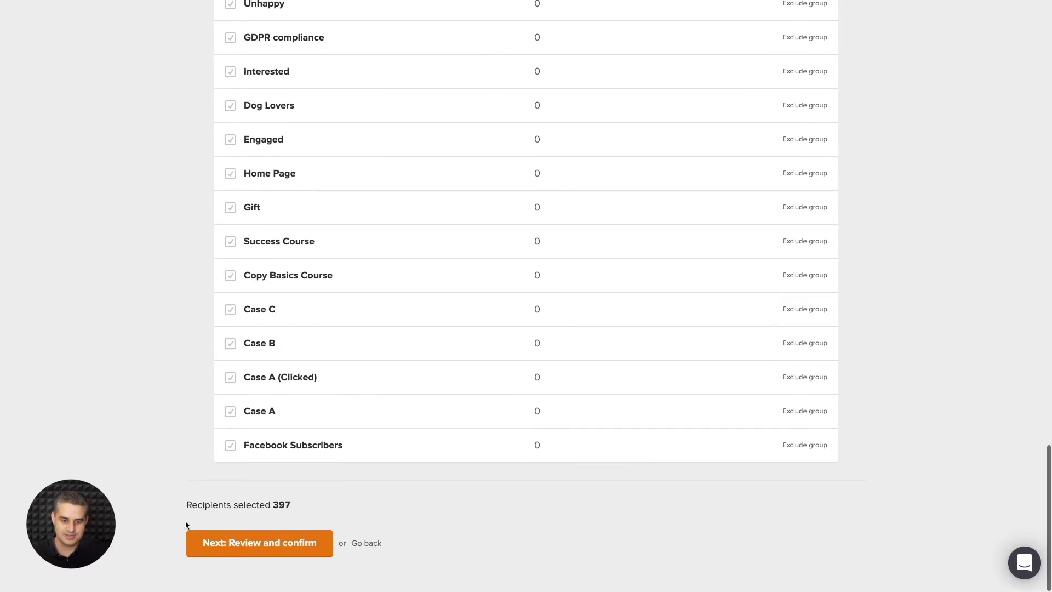
left_click(283, 550)
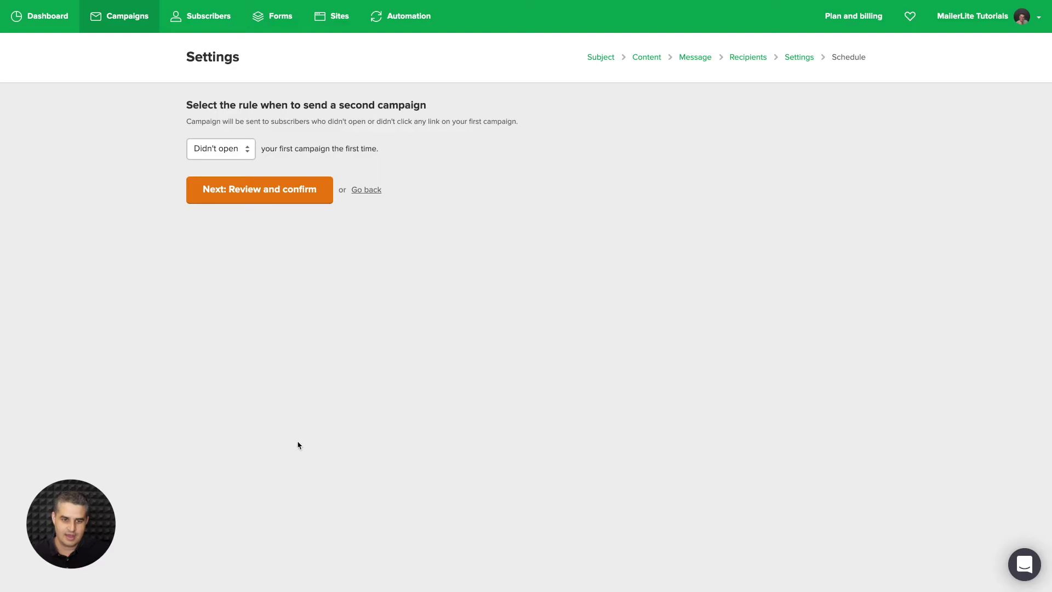
left_click(248, 155)
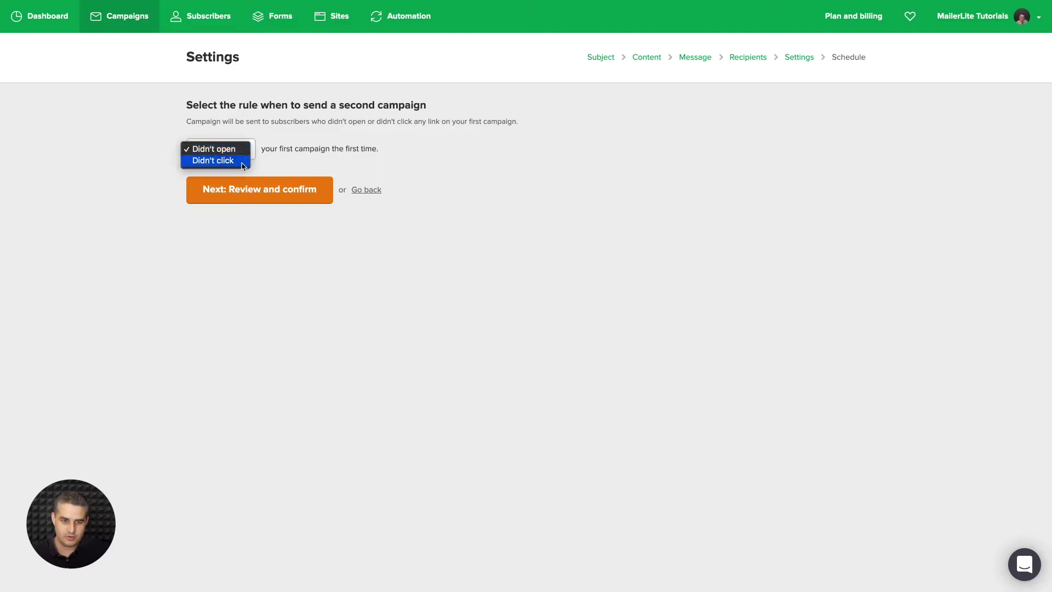
left_click(299, 160)
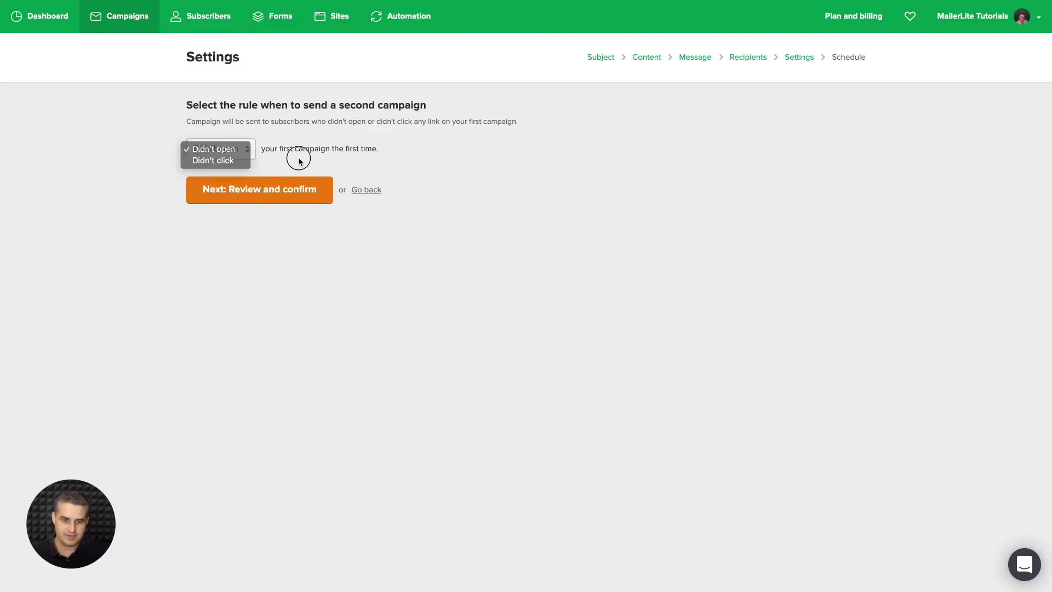
left_click(247, 190)
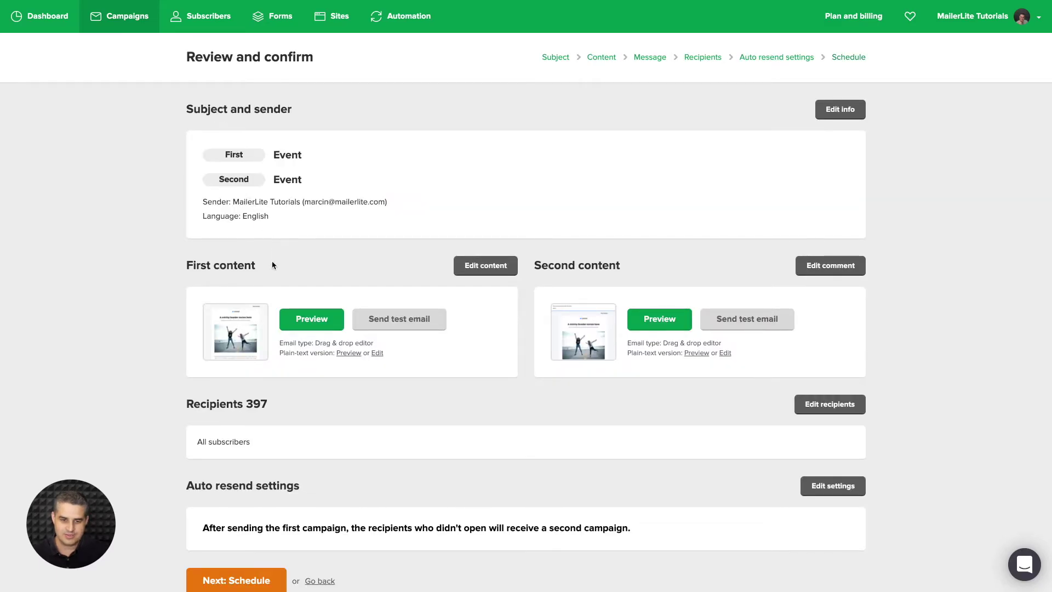
Step: Preview the first and second email contents, then return to the Campaigns list
left_click(307, 322)
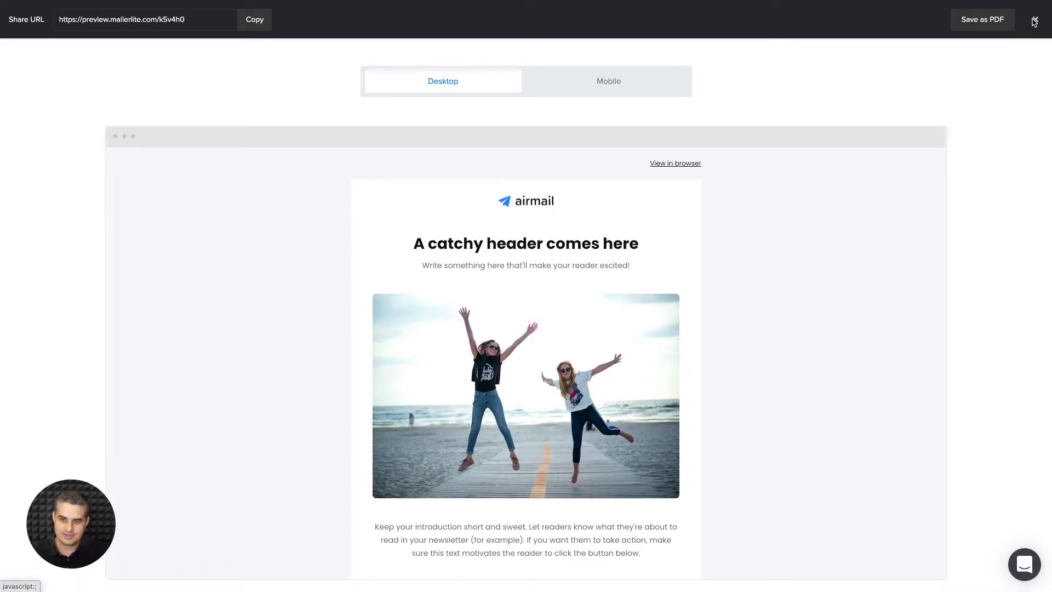
left_click(1035, 20)
left_click(590, 343)
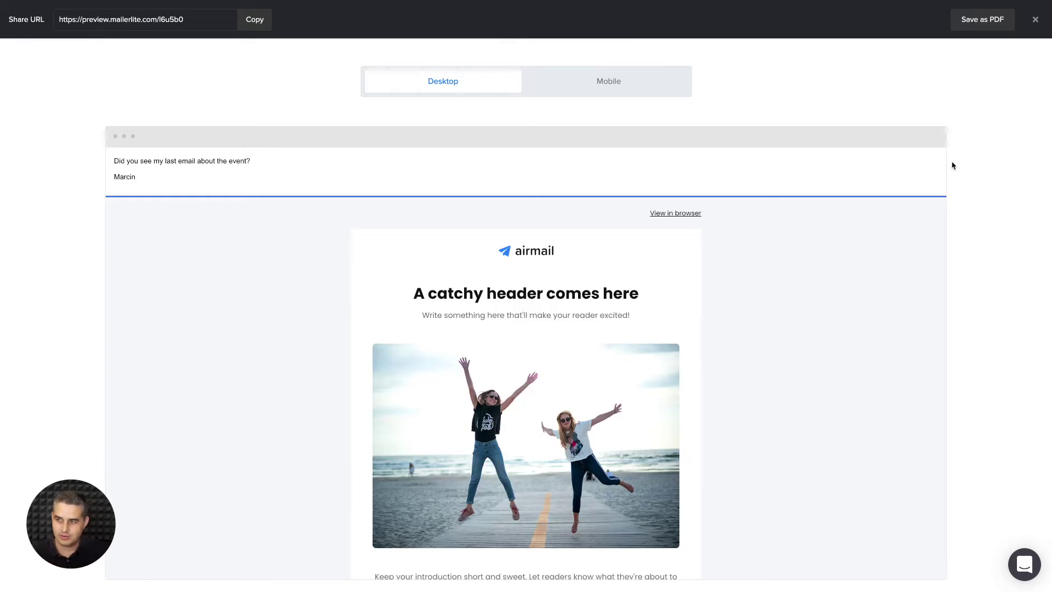
left_click(1035, 20)
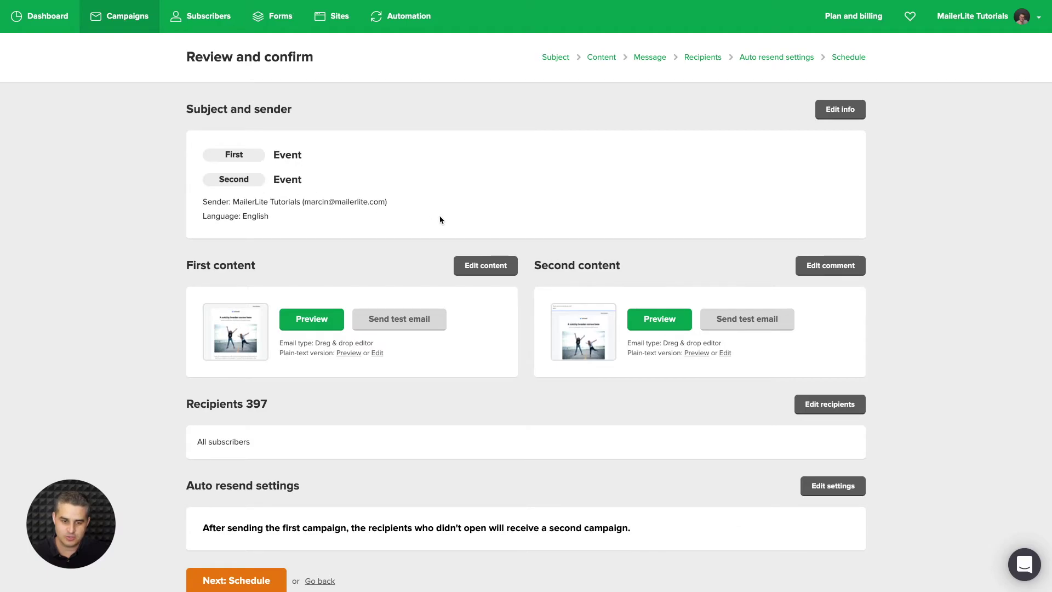
scroll(439, 219, "down", 1)
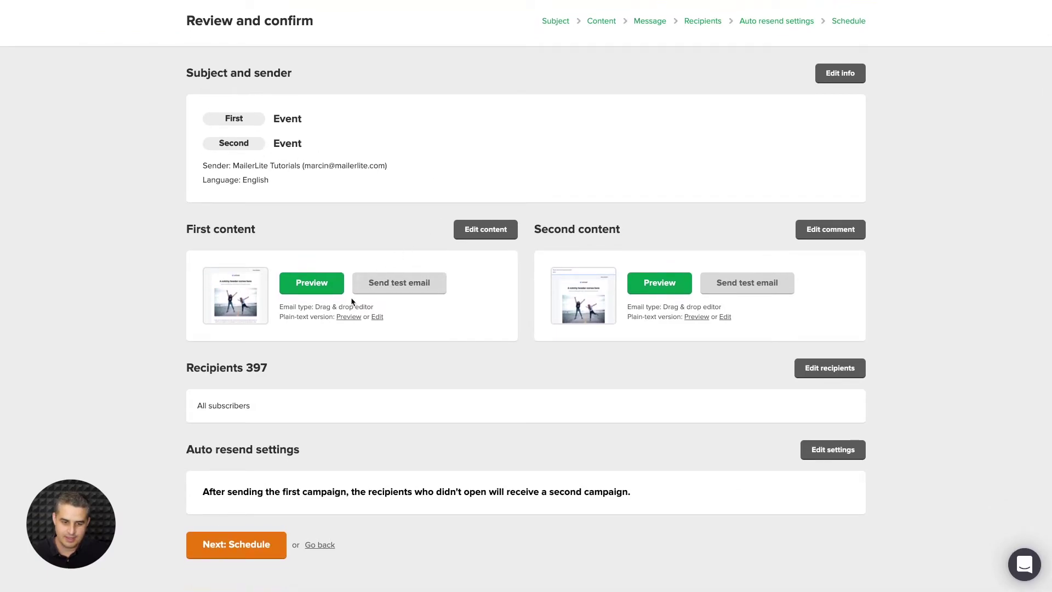
scroll(308, 259, "up", 2)
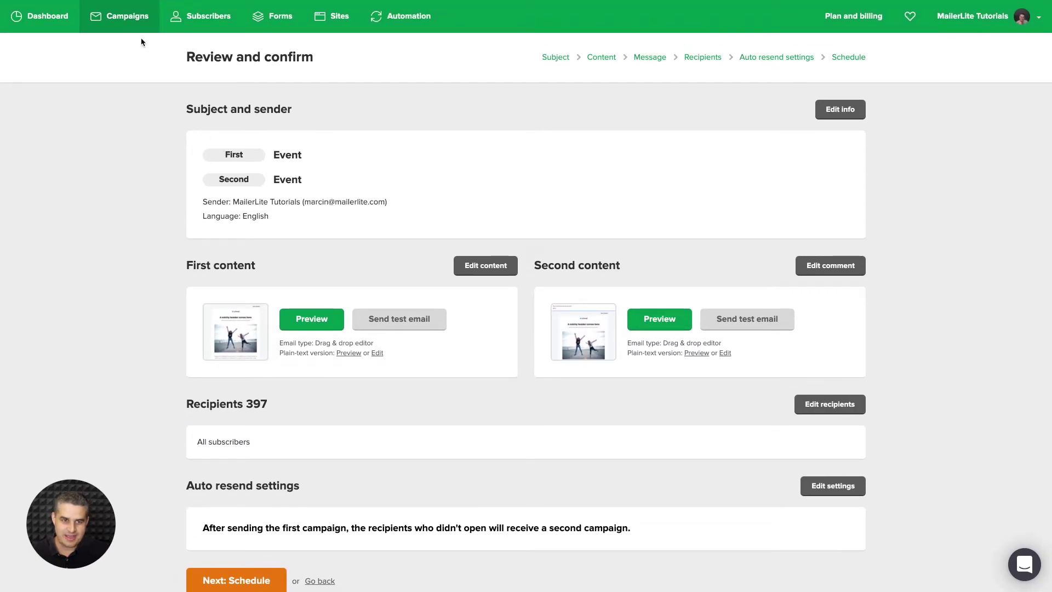
left_click(134, 21)
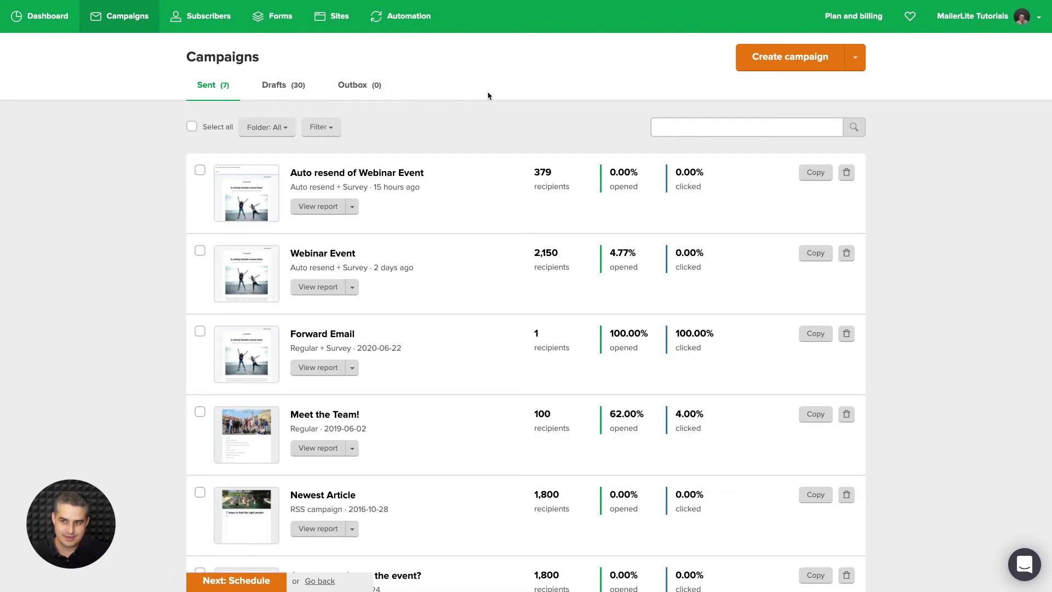
Step: Create a new Auto resend campaign that changes the email subject and email content
left_click(783, 59)
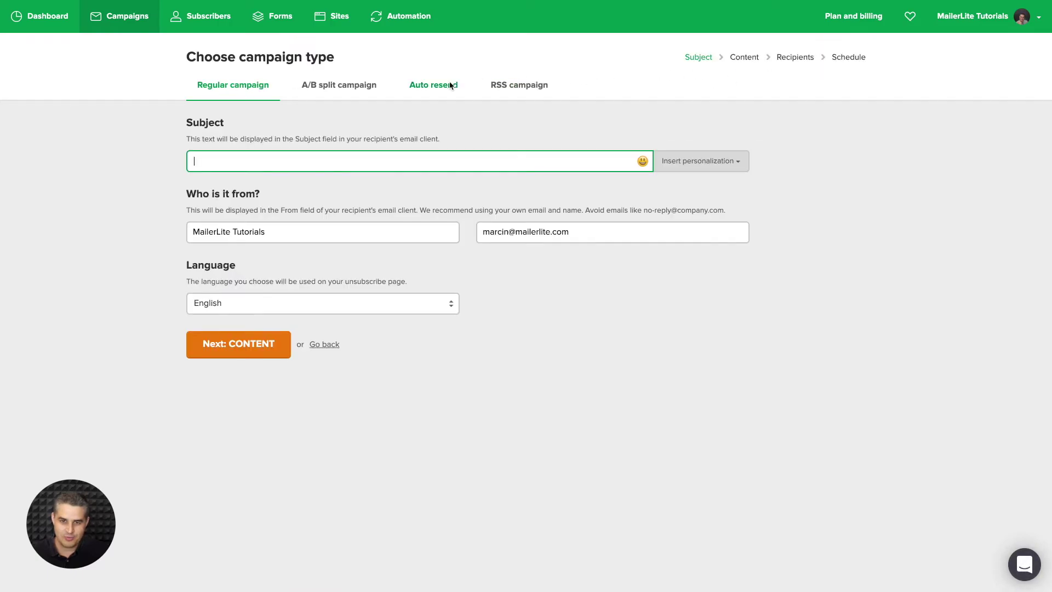
left_click(451, 85)
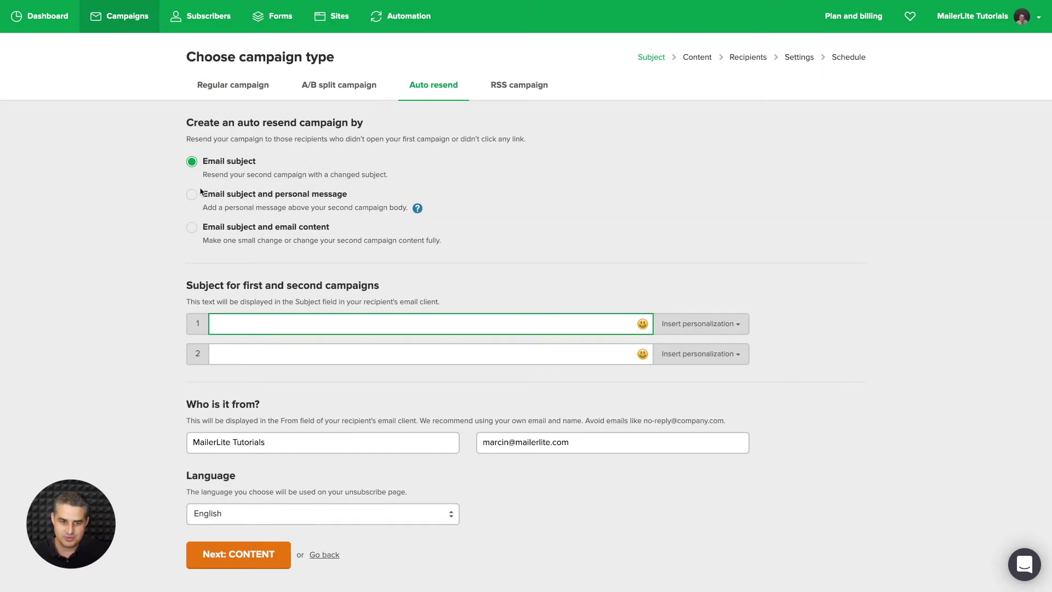
left_click(191, 232)
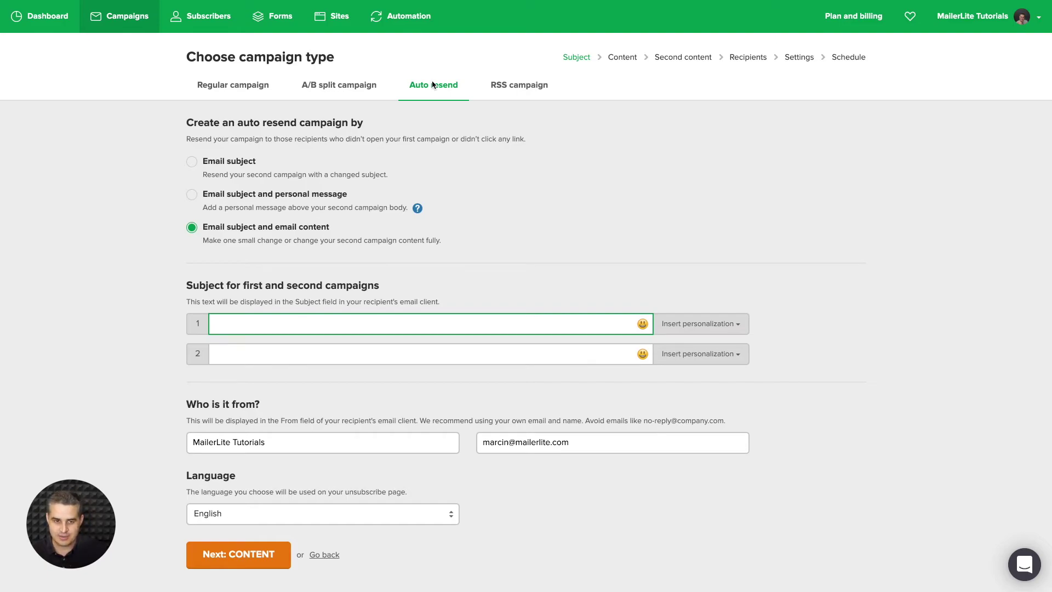
Step: Switch to an RSS campaign and validate the feed URL wordpress.com/feed
left_click(521, 86)
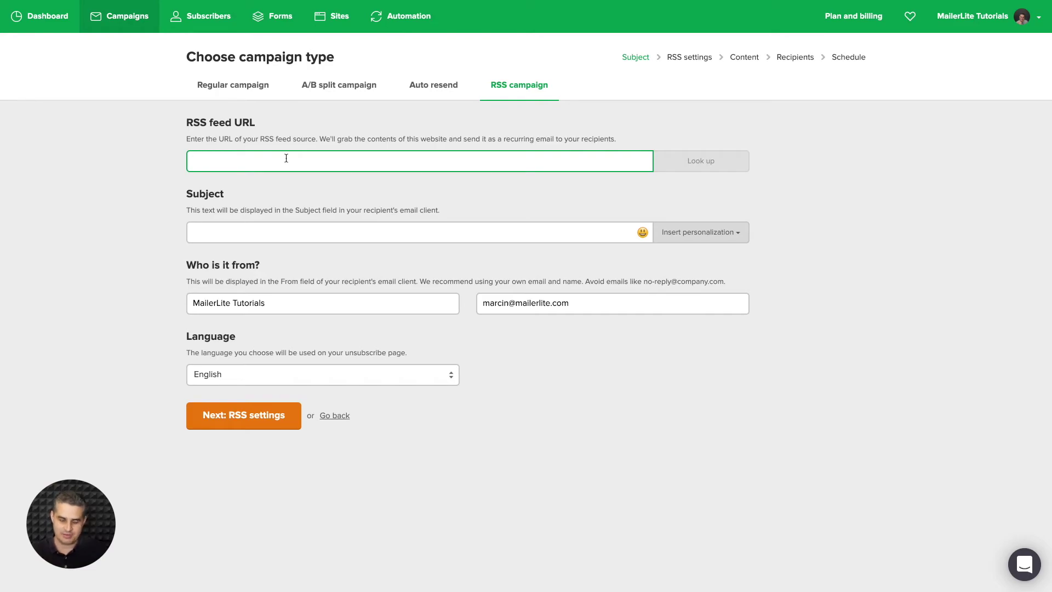
type("wor")
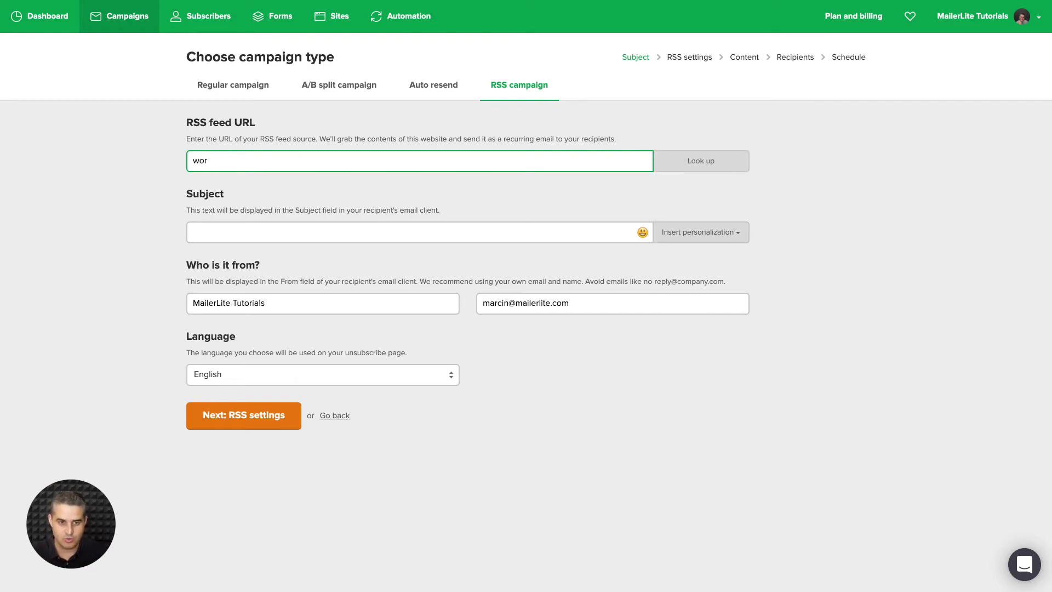
type("dpress.com")
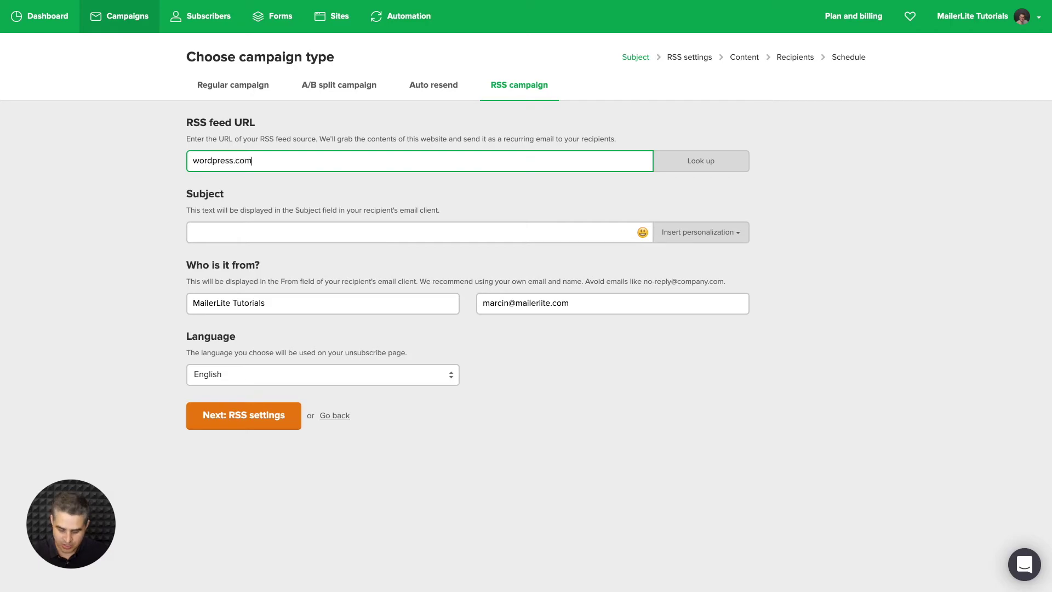
type("/feed")
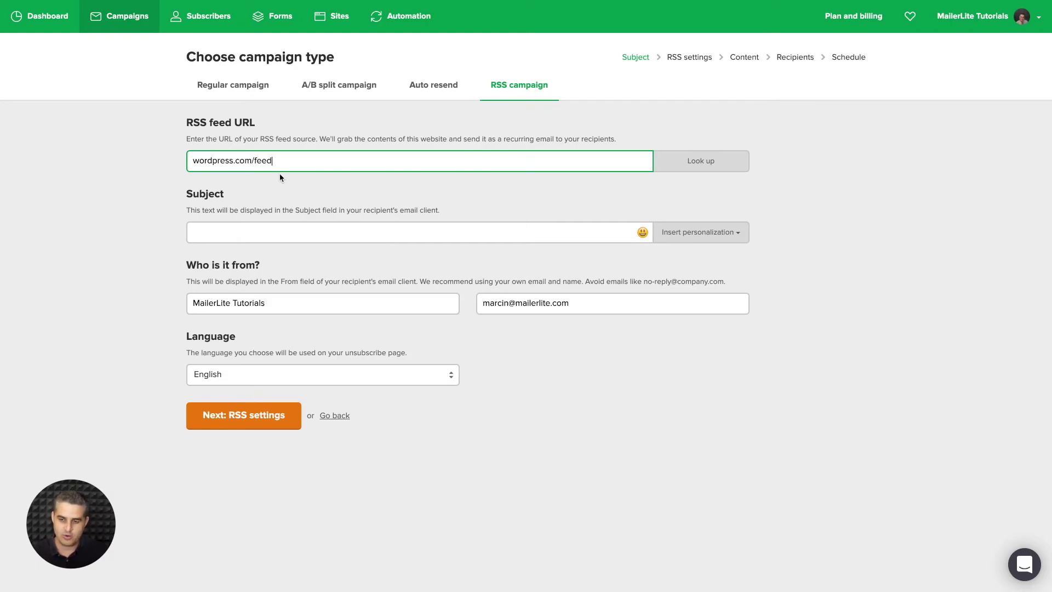
left_click(701, 161)
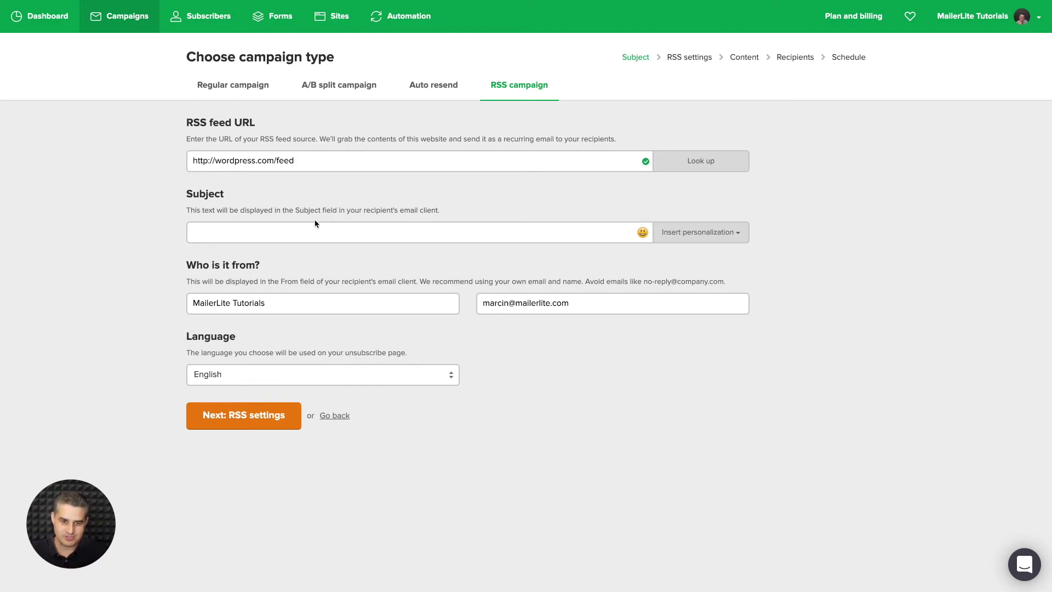
Step: Enter 'Weekly blog posts' as the campaign subject
left_click(298, 230)
type("Weekl")
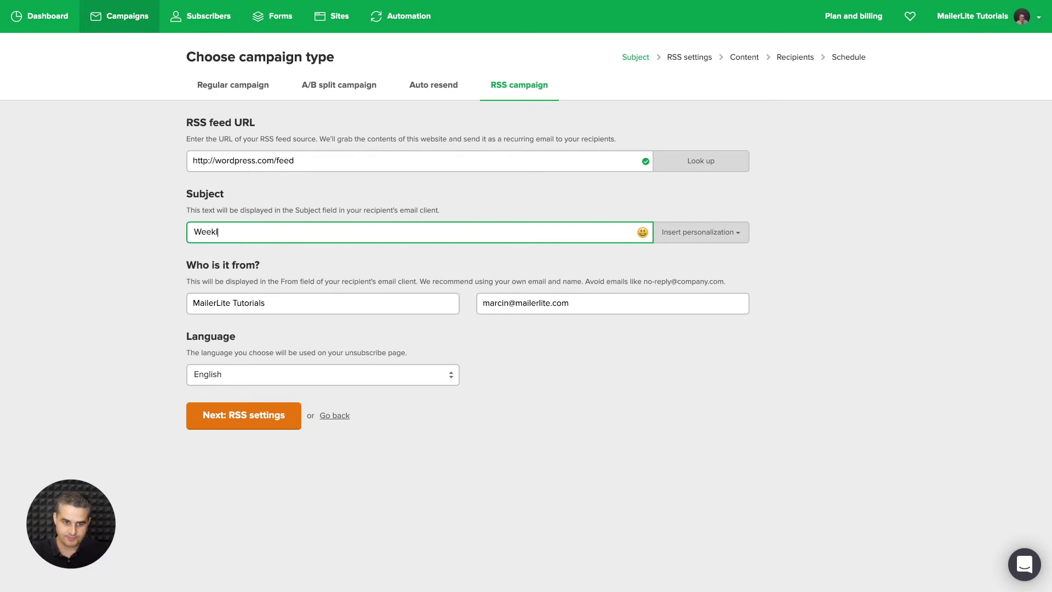
type("y blog ")
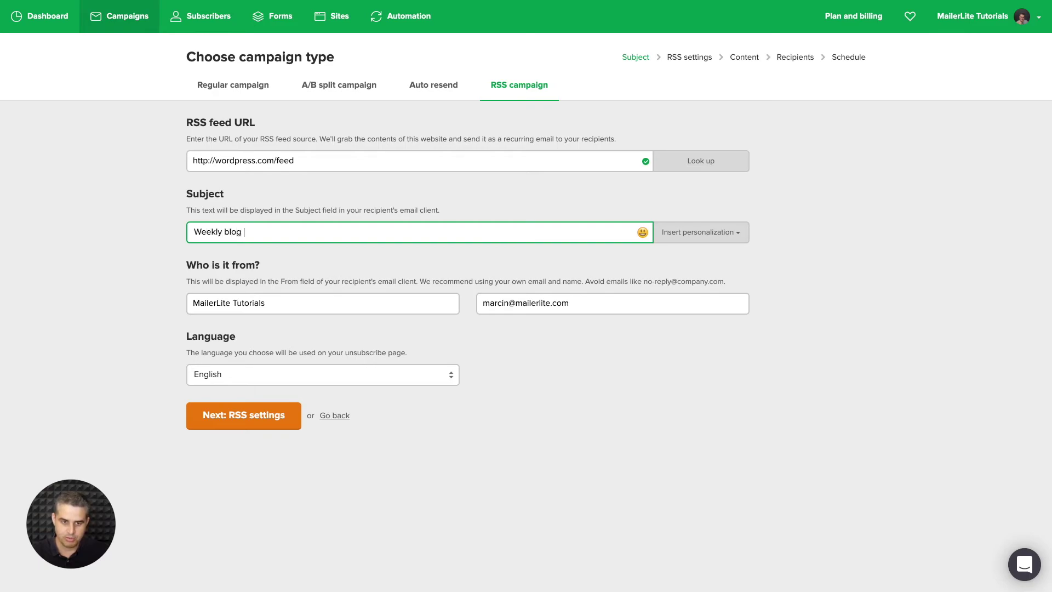
type("articles")
key("BackSpace")
key("BackSpace")
key("BackSpace")
key("BackSpace")
key("BackSpace")
key("BackSpace")
key("BackSpace")
key("BackSpace")
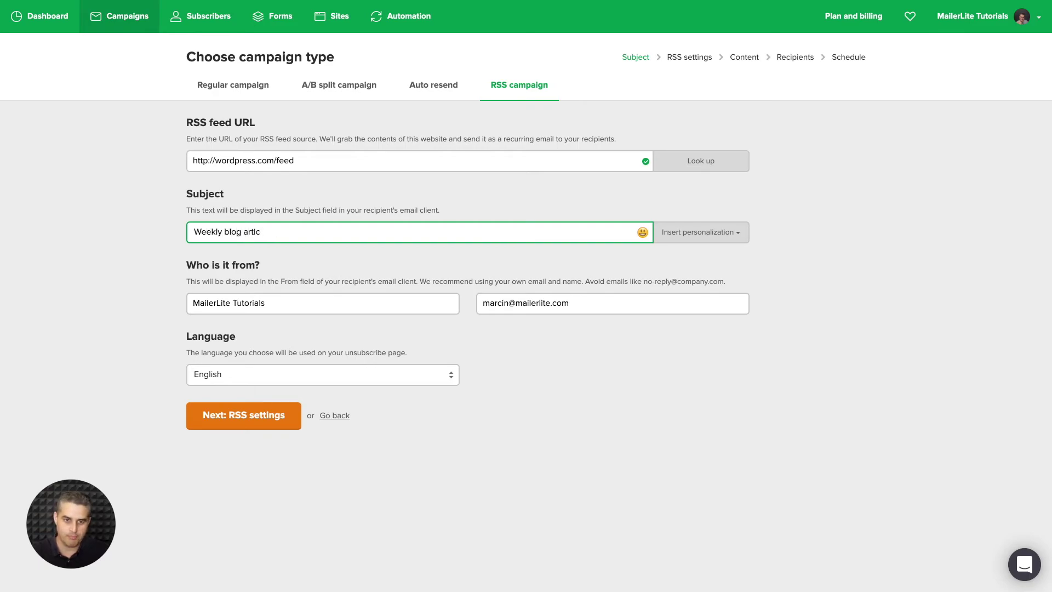
type("posts")
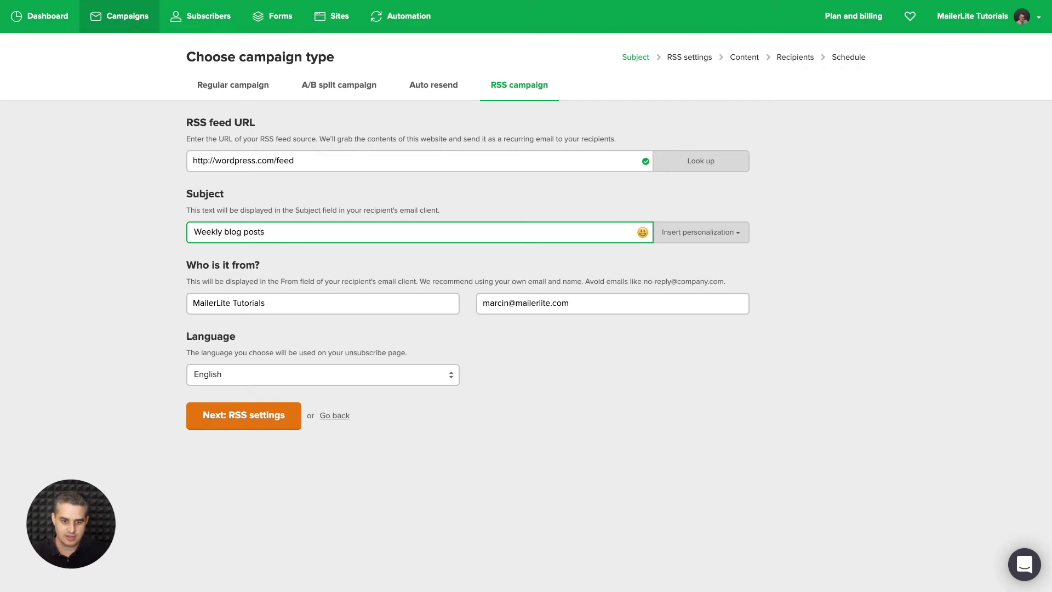
Step: Send the RSS campaign every week on Monday with only new posts, then continue to content
left_click(234, 408)
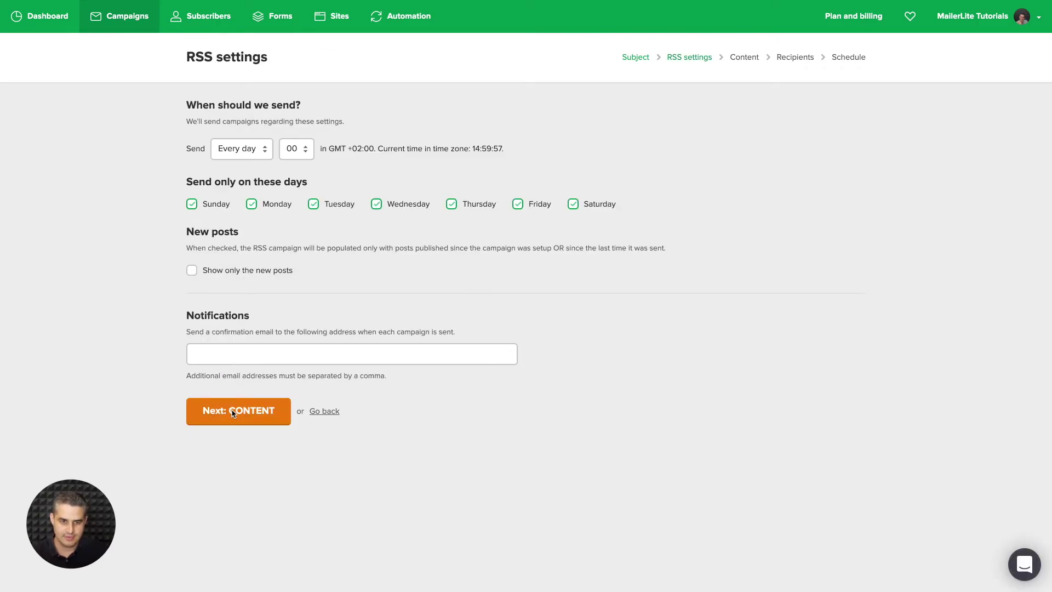
left_click(245, 158)
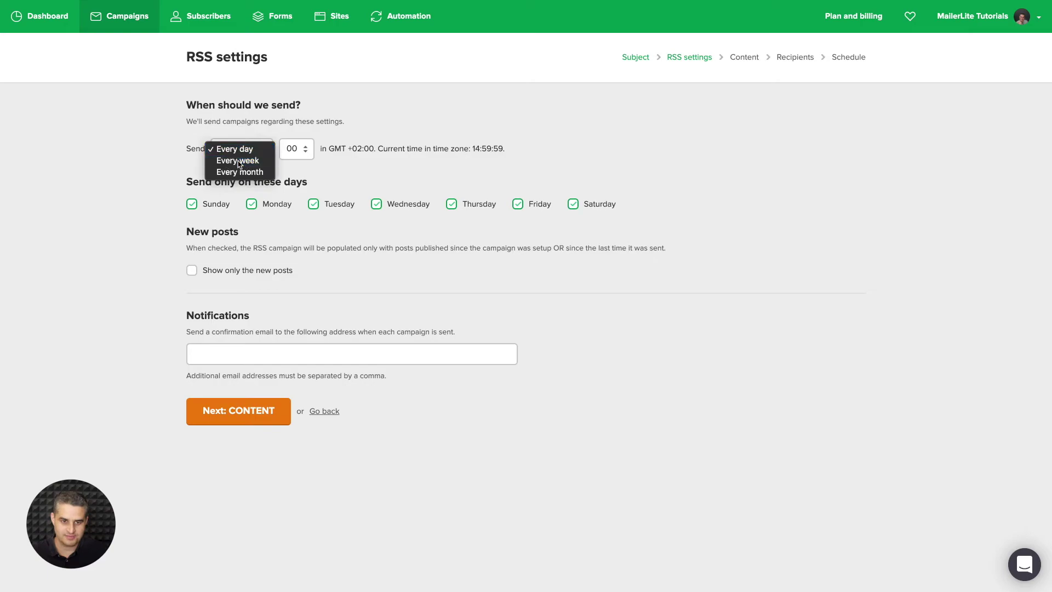
left_click(239, 163)
left_click(193, 221)
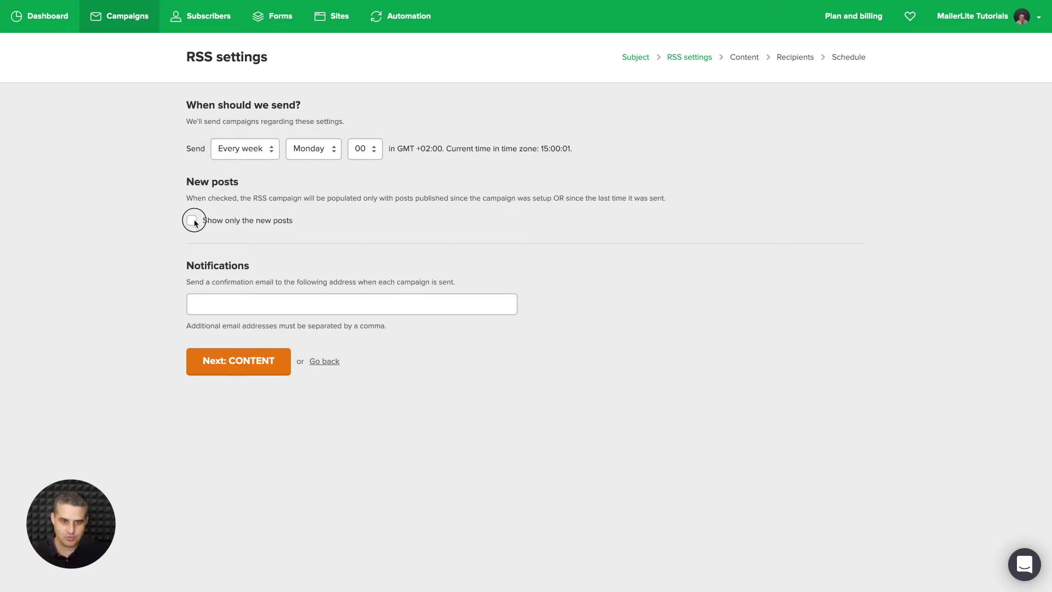
left_click(217, 362)
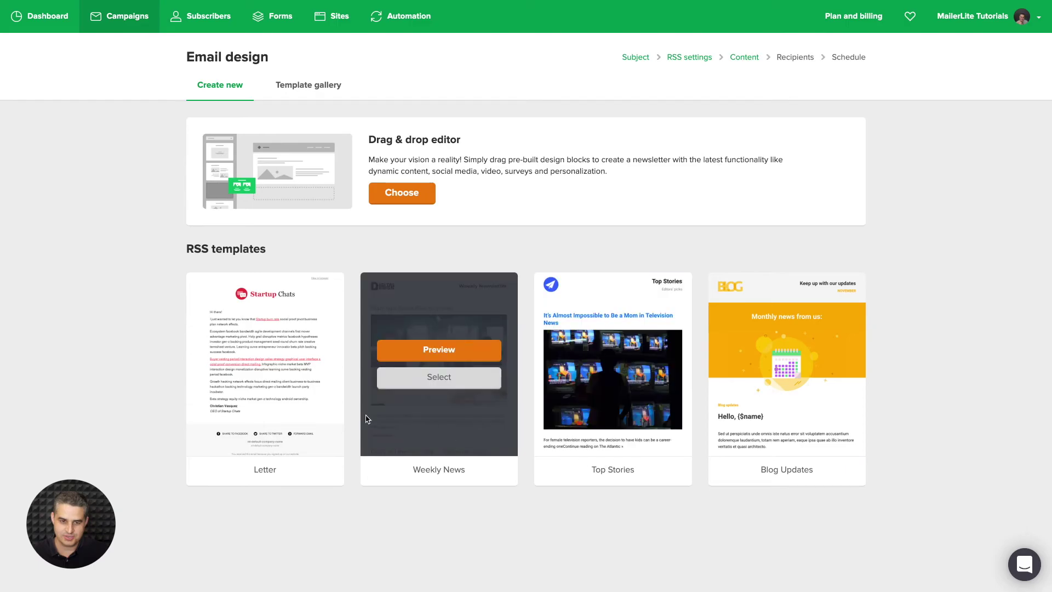
Step: Start from the Letter template and add an RSS list block below the letter's signature
left_click(300, 378)
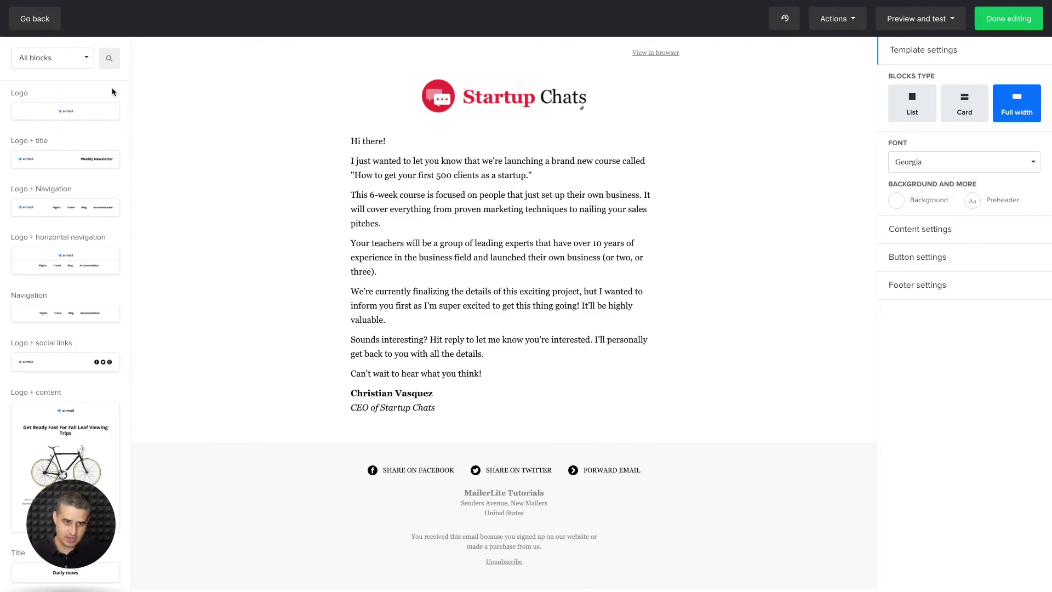
left_click(109, 58)
type("rss")
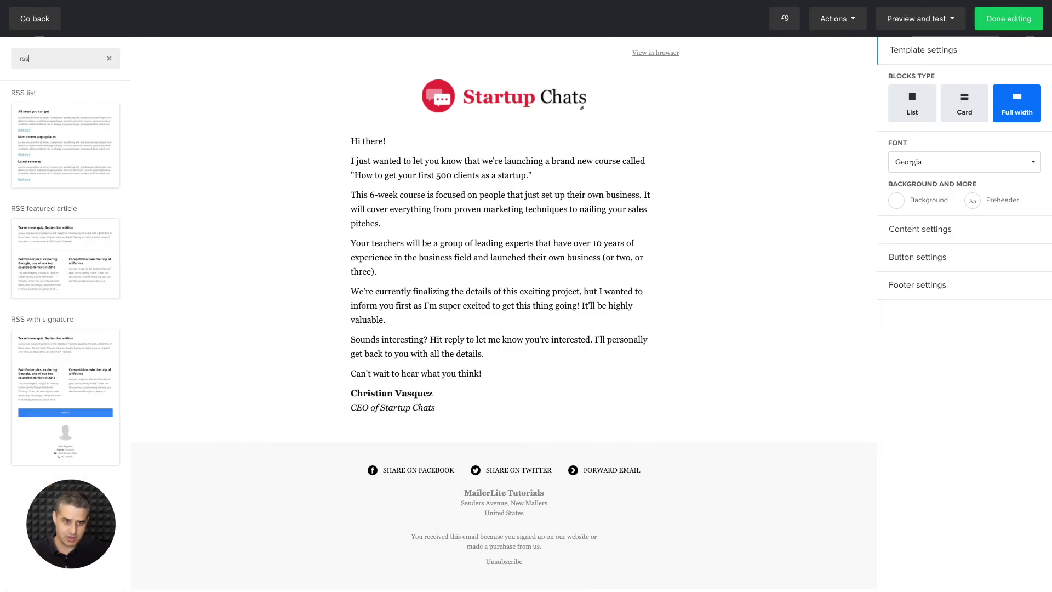
mouse_move(47, 126)
left_mouse_down()
mouse_move(141, 156)
mouse_move(500, 404)
left_mouse_up()
scroll(582, 319, "down", 2)
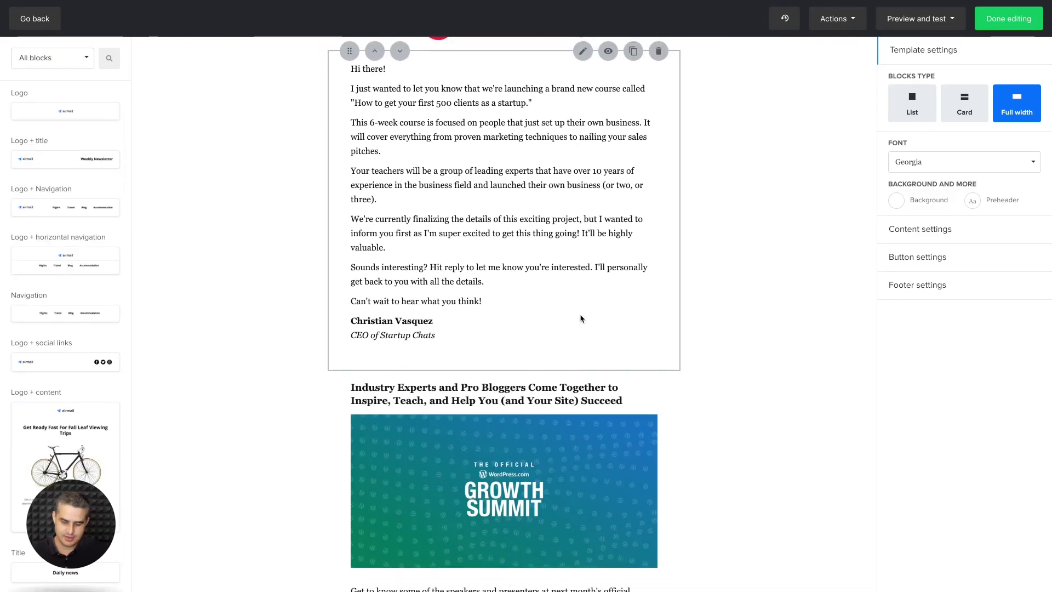
scroll(582, 319, "down", 5)
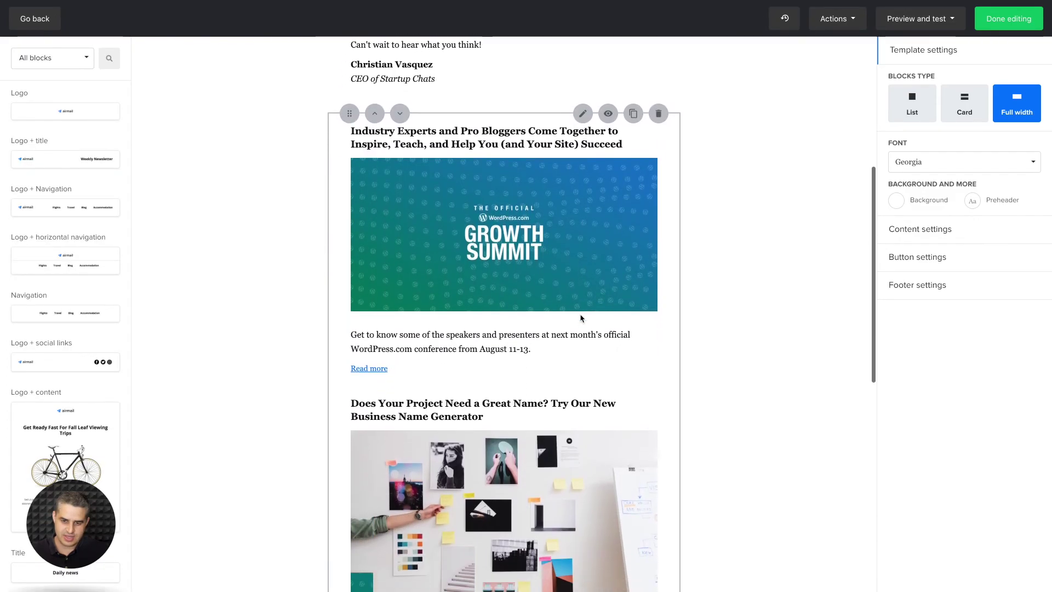
scroll(582, 319, "down", 9)
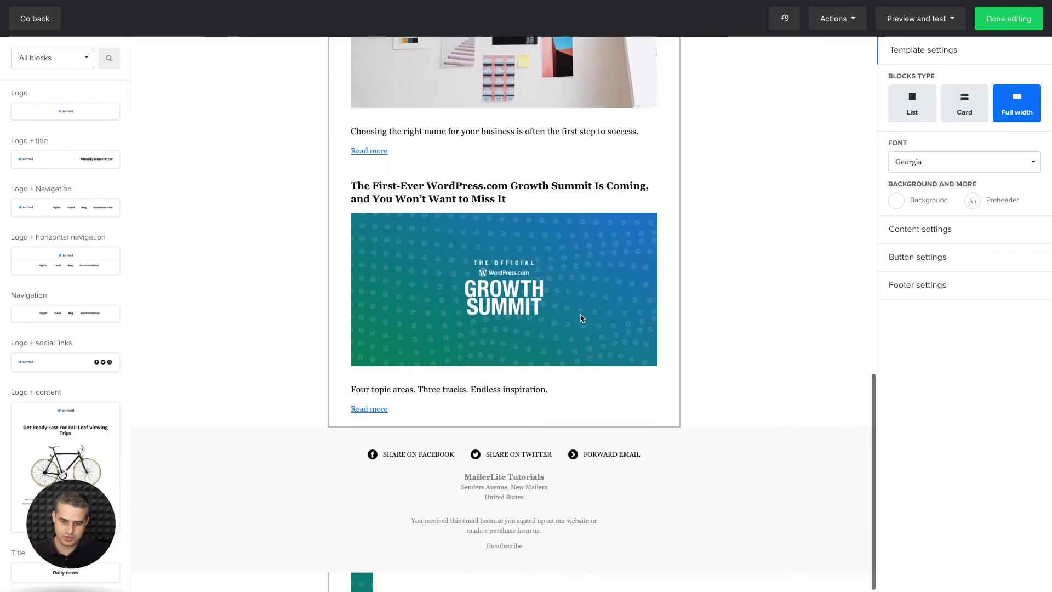
scroll(582, 319, "up", 9)
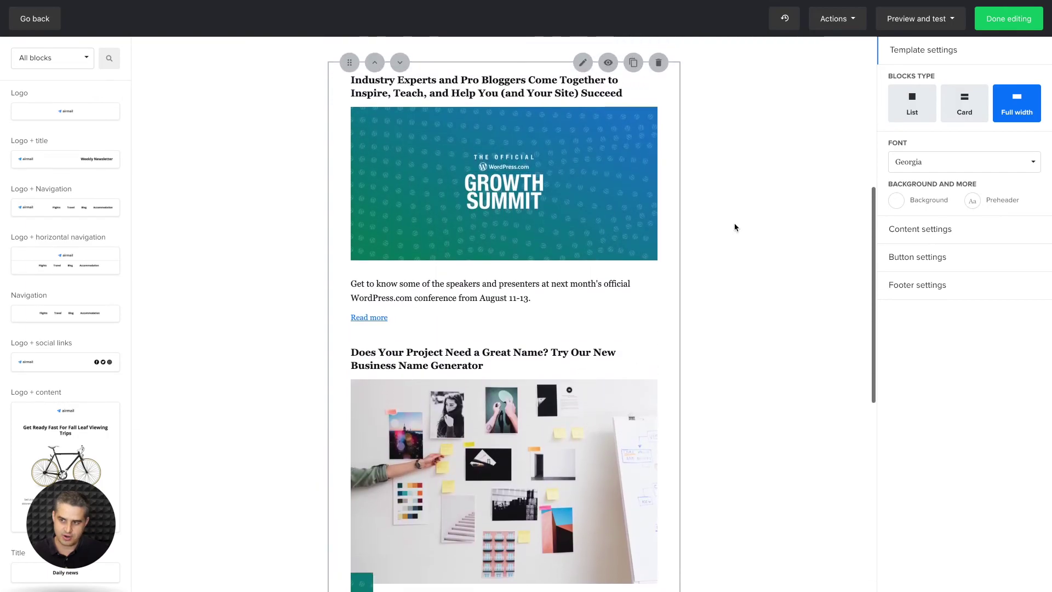
Step: Set the RSS block to show 7 feed posts in a two-column layout and save it
left_click(605, 212)
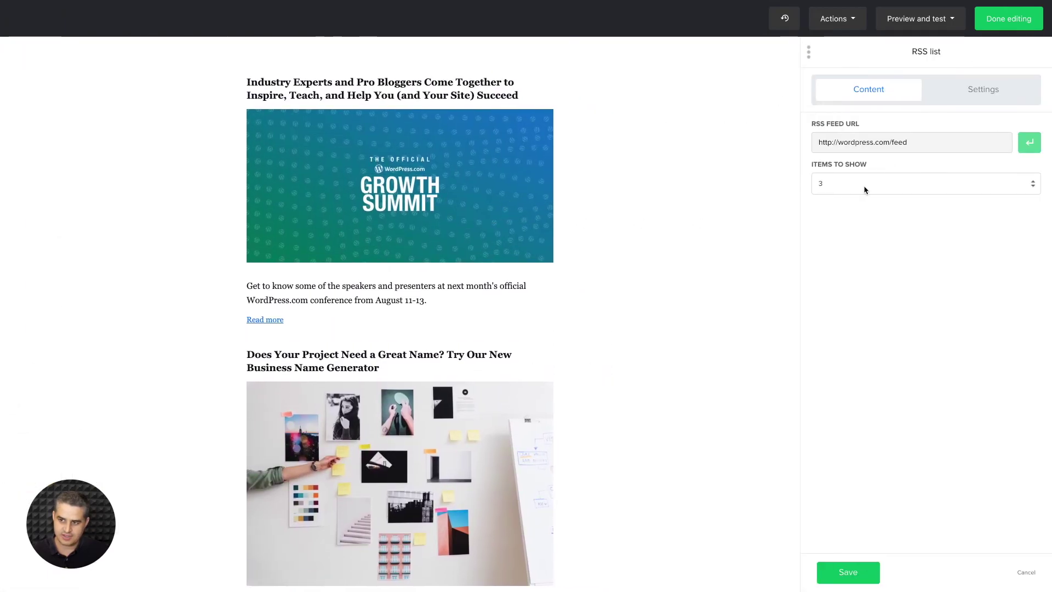
left_click(865, 190)
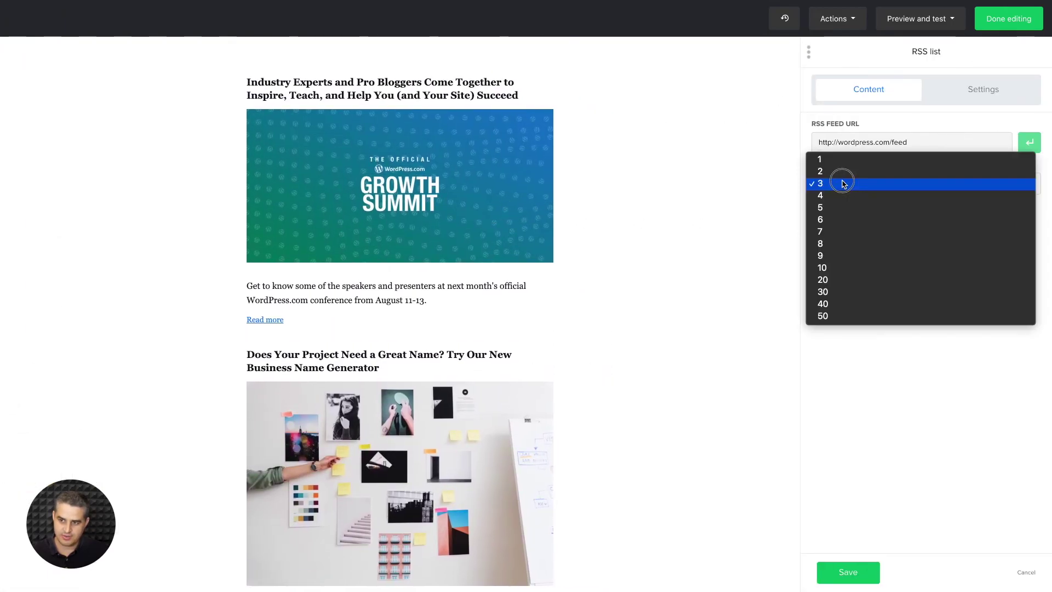
left_click(827, 232)
scroll(628, 275, "down", 15)
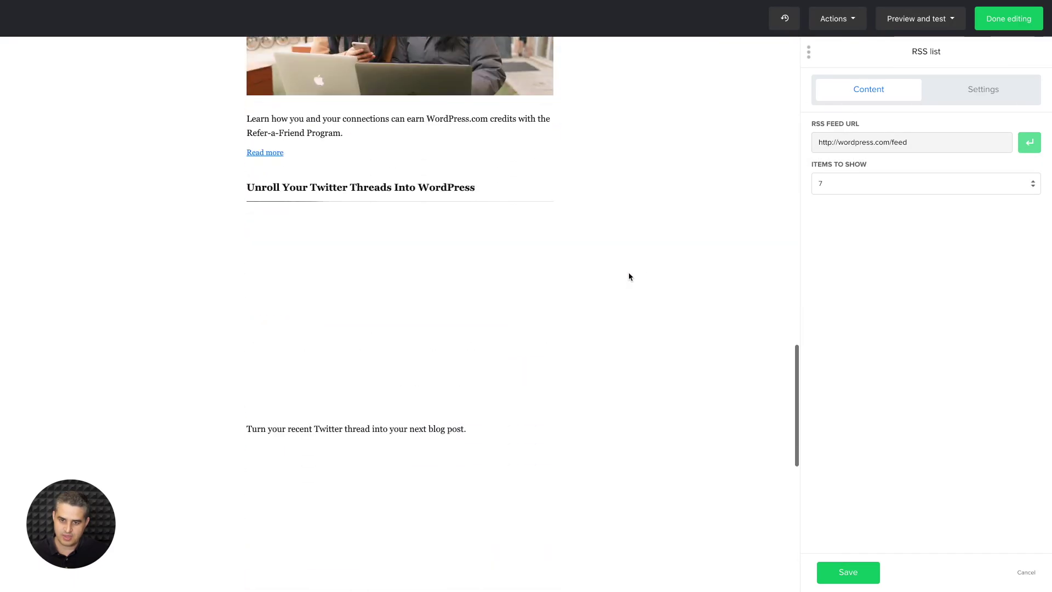
left_click(976, 97)
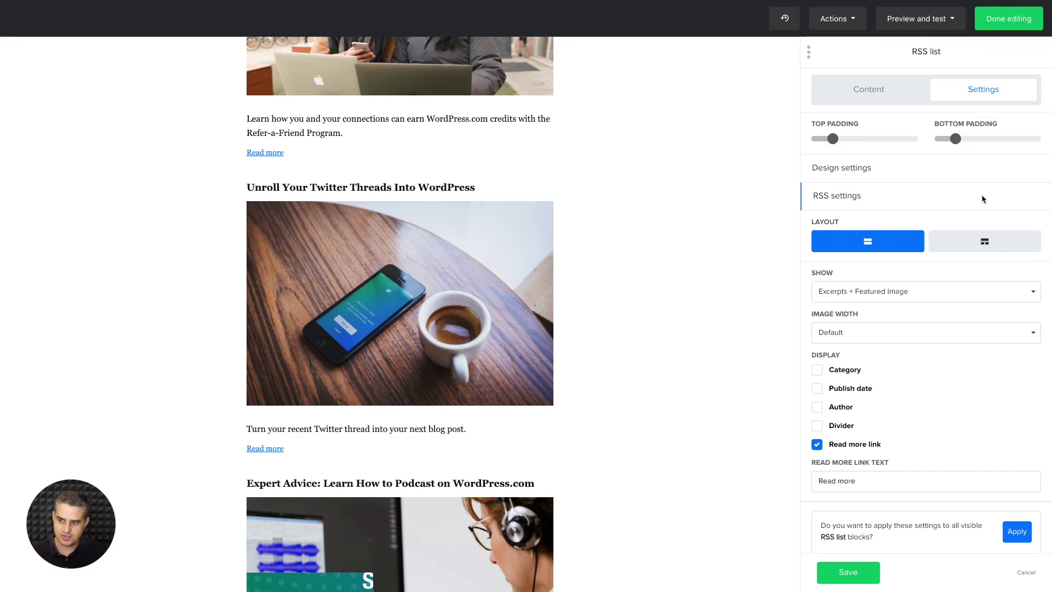
left_click(985, 240)
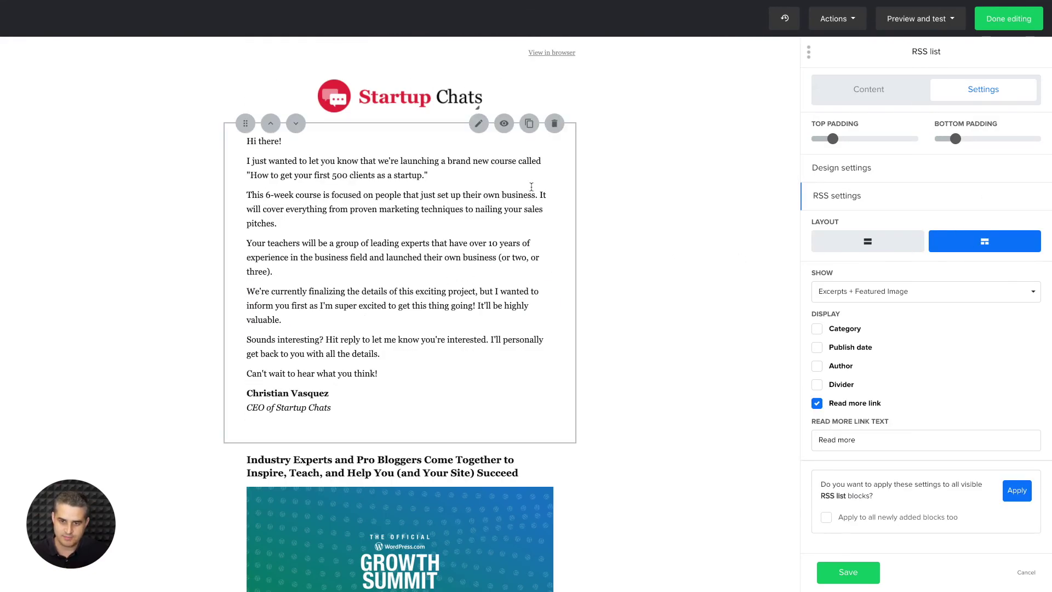
left_click(847, 567)
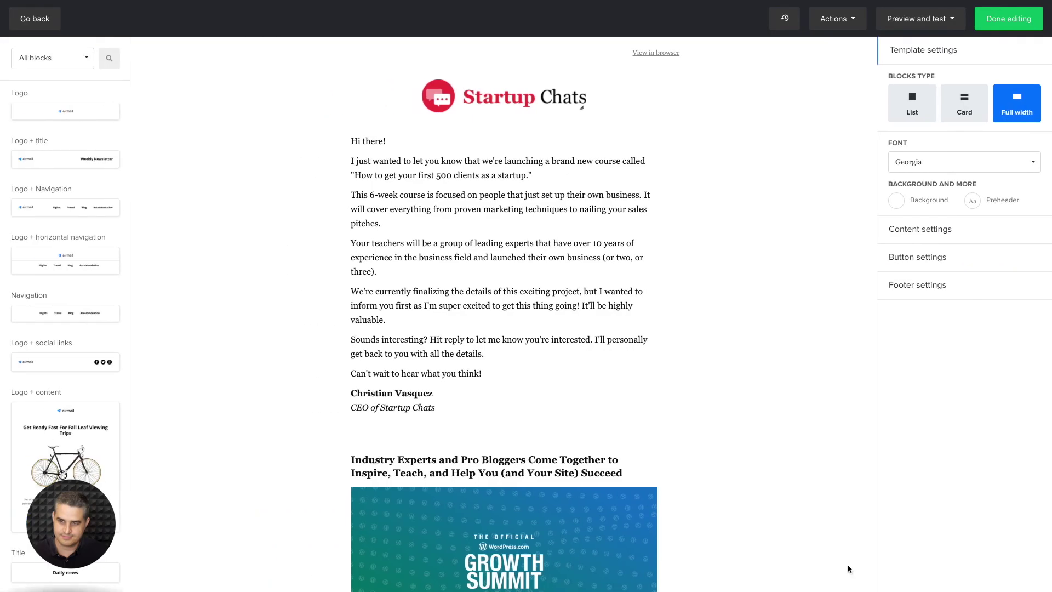
Step: Finish editing, target All active subscribers (397 recipients), and advance past review to scheduling
left_click(998, 25)
left_click(203, 174)
scroll(207, 176, "down", 15)
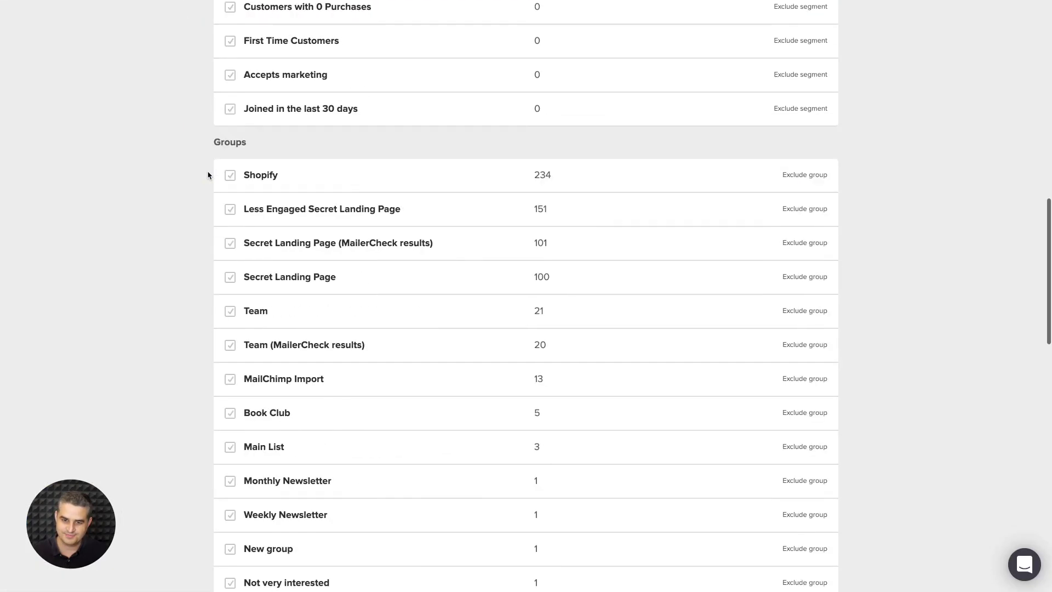
scroll(208, 172, "down", 15)
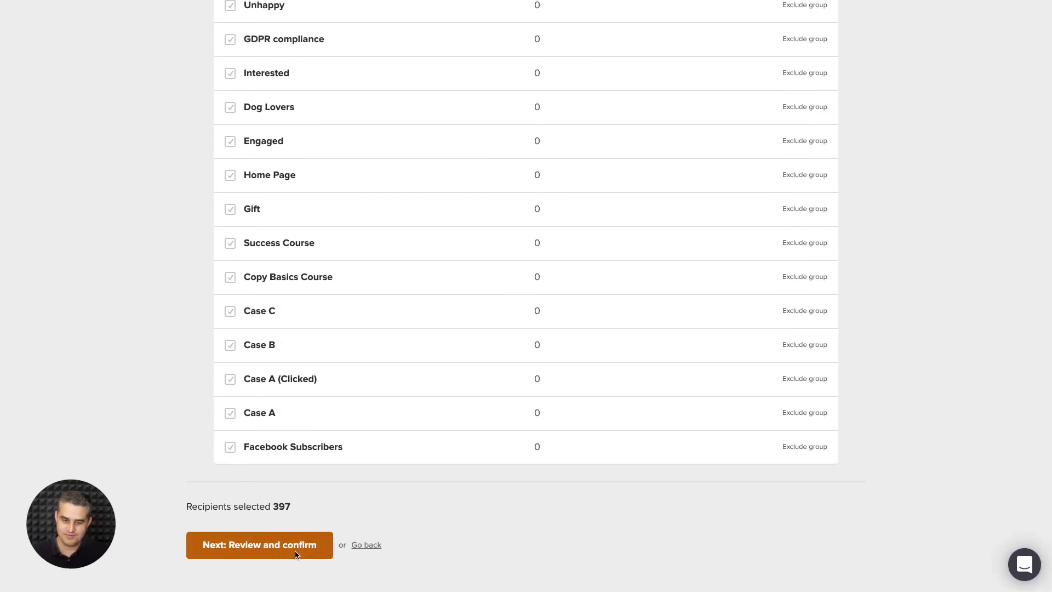
left_click(296, 554)
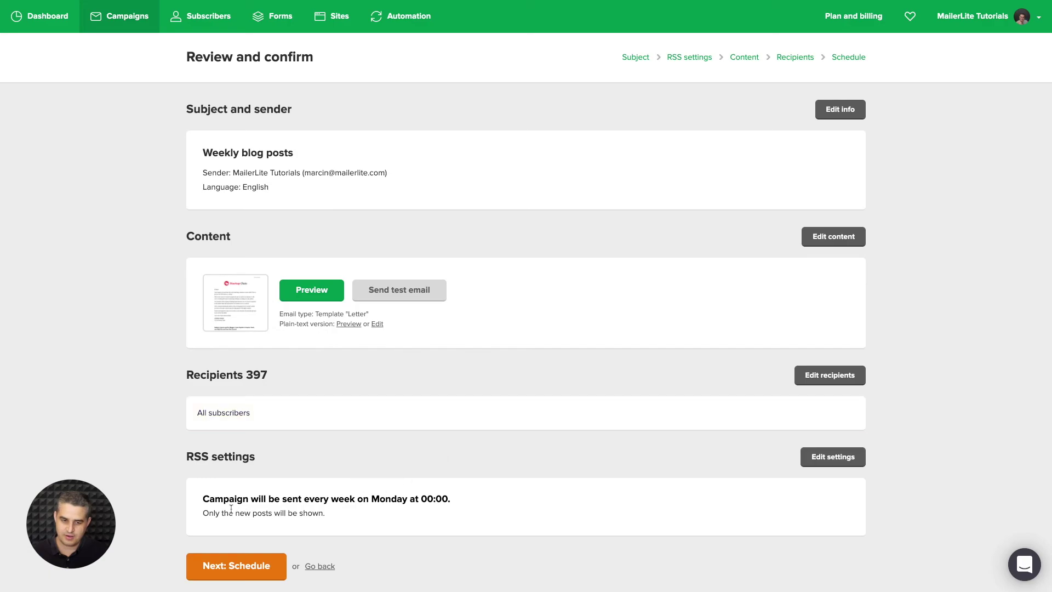
left_click(229, 566)
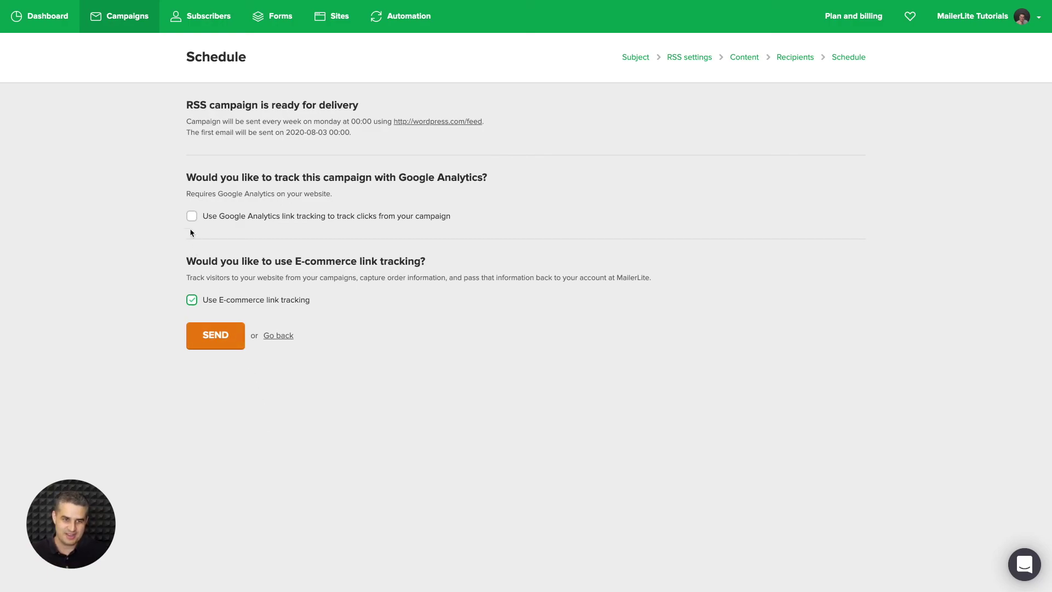
Step: Return to the Campaigns overview and begin a new campaign at the Choose campaign type form
left_click(120, 22)
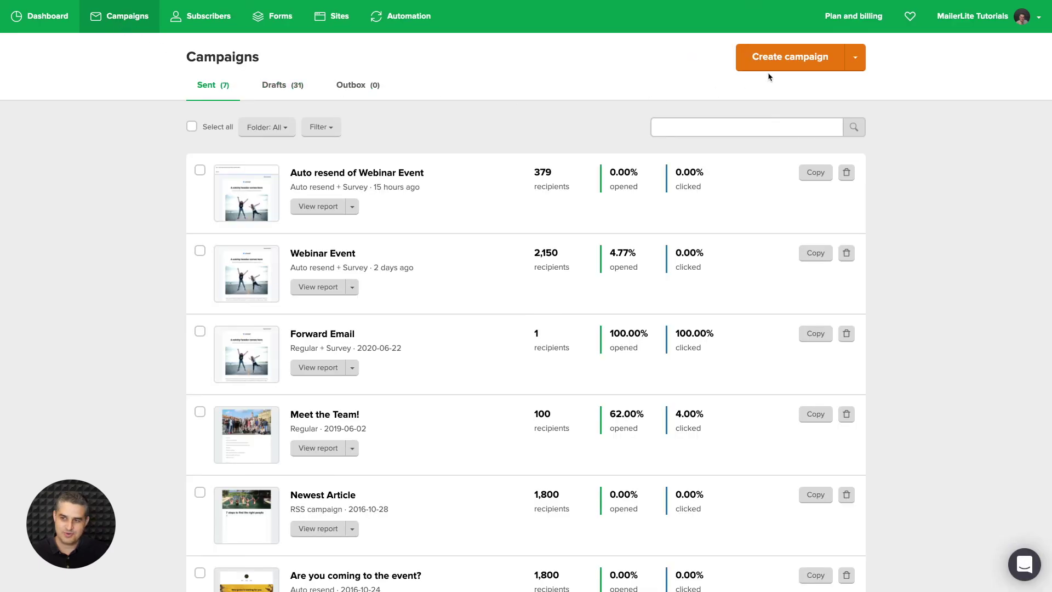
left_click(781, 64)
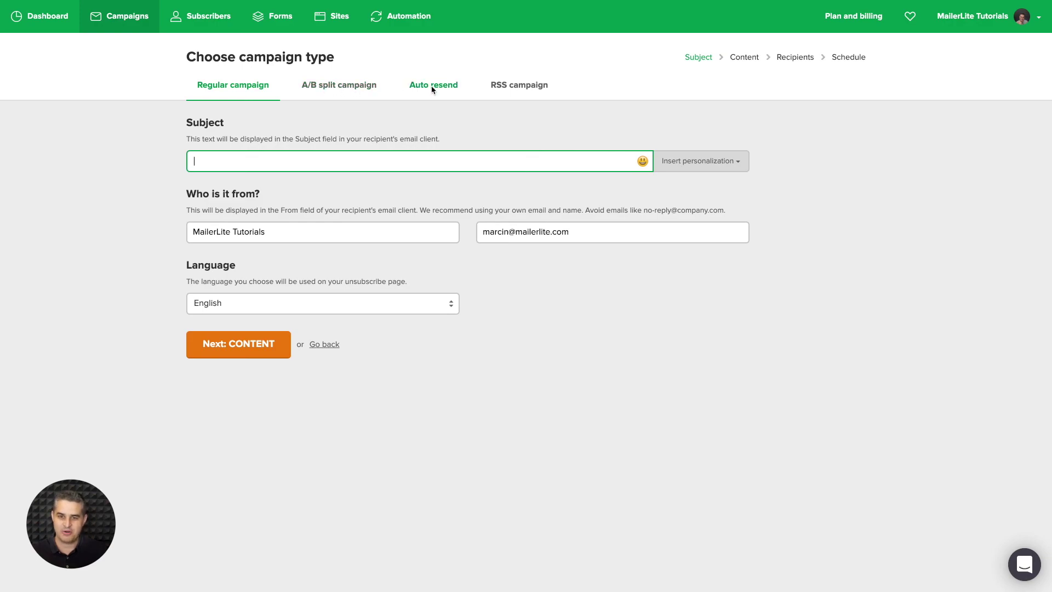
left_click(514, 116)
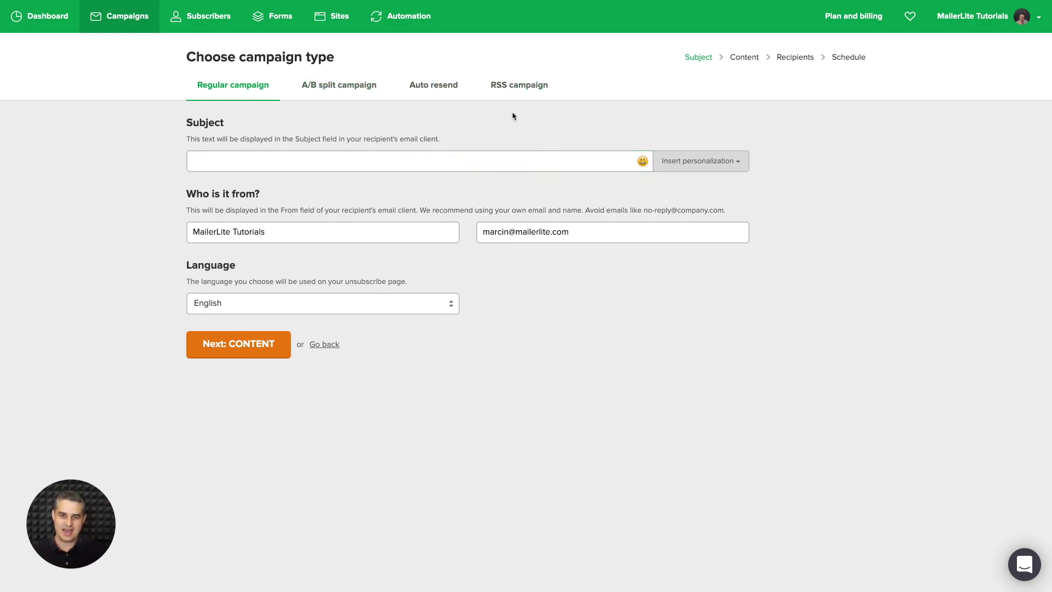